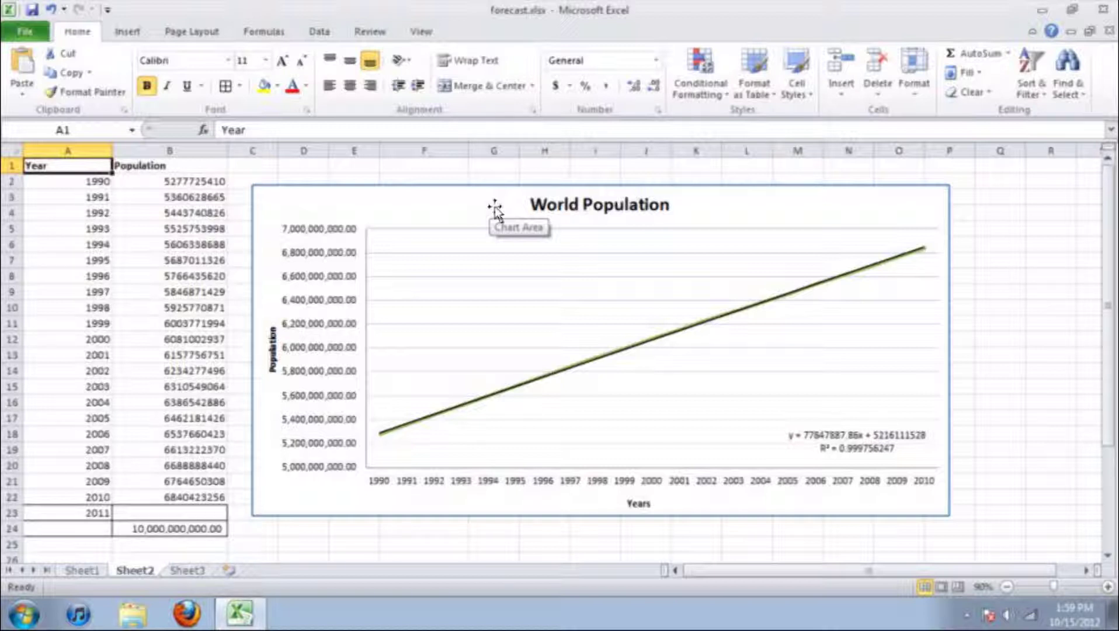
Review the years in A2:A22, the populations in B2:B22 and the 2011 population cell B23
left_click(80, 178)
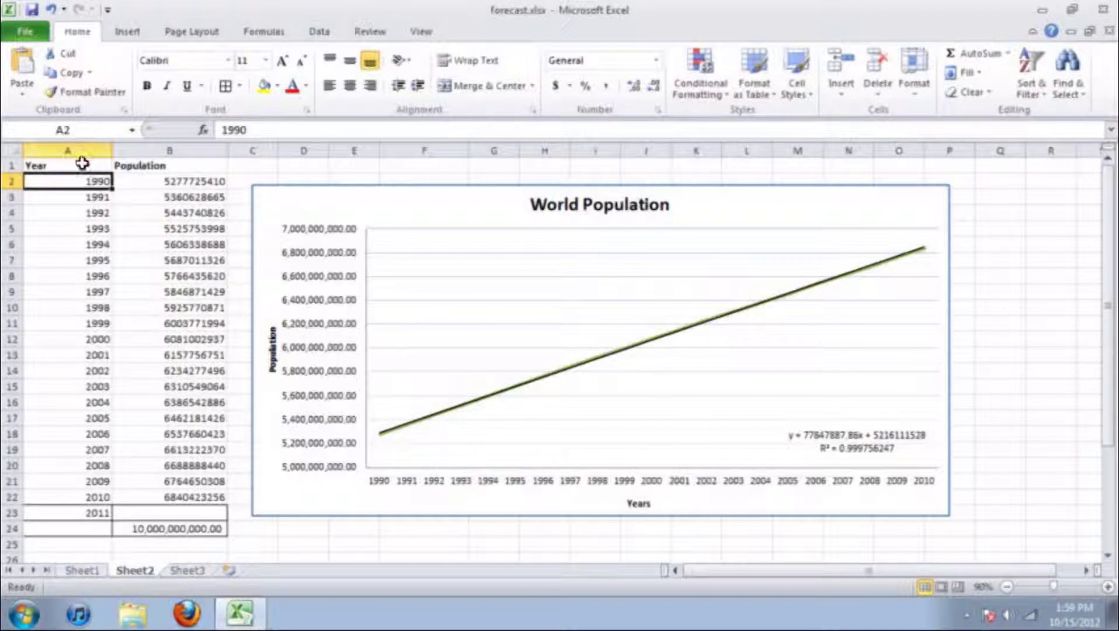
left_click_drag(93, 183, 83, 487)
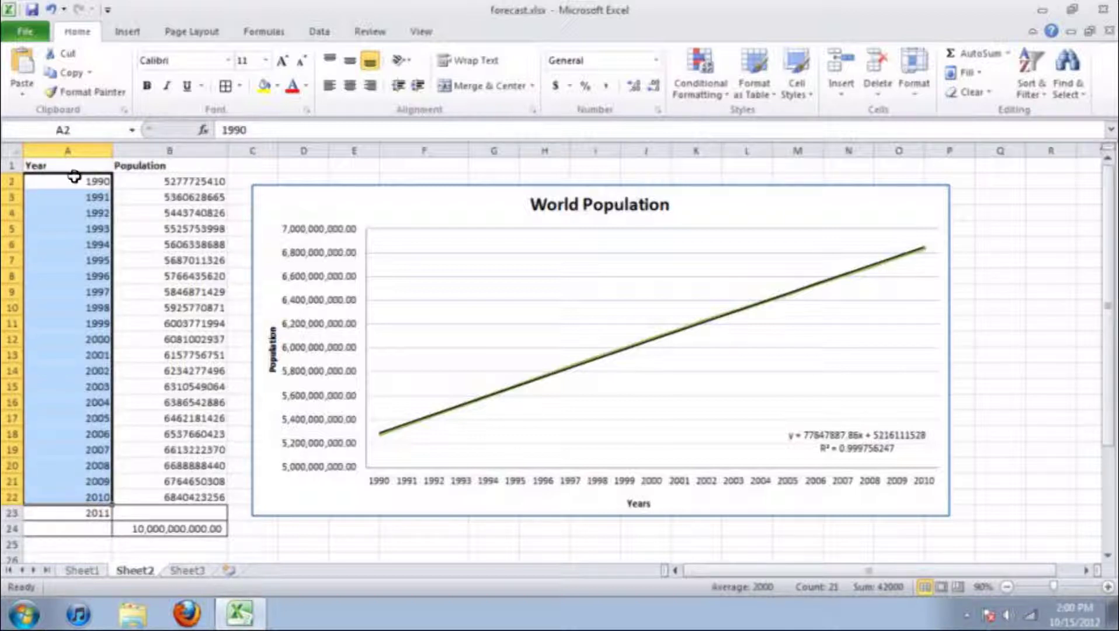
left_click_drag(169, 178, 75, 494)
left_click(175, 180)
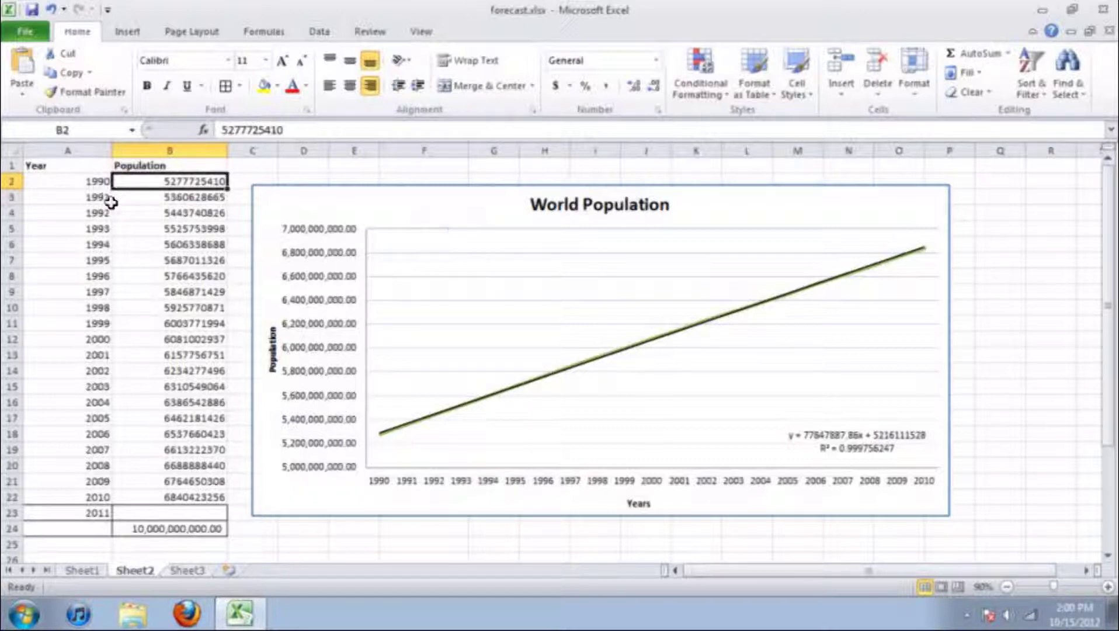
left_click(136, 513)
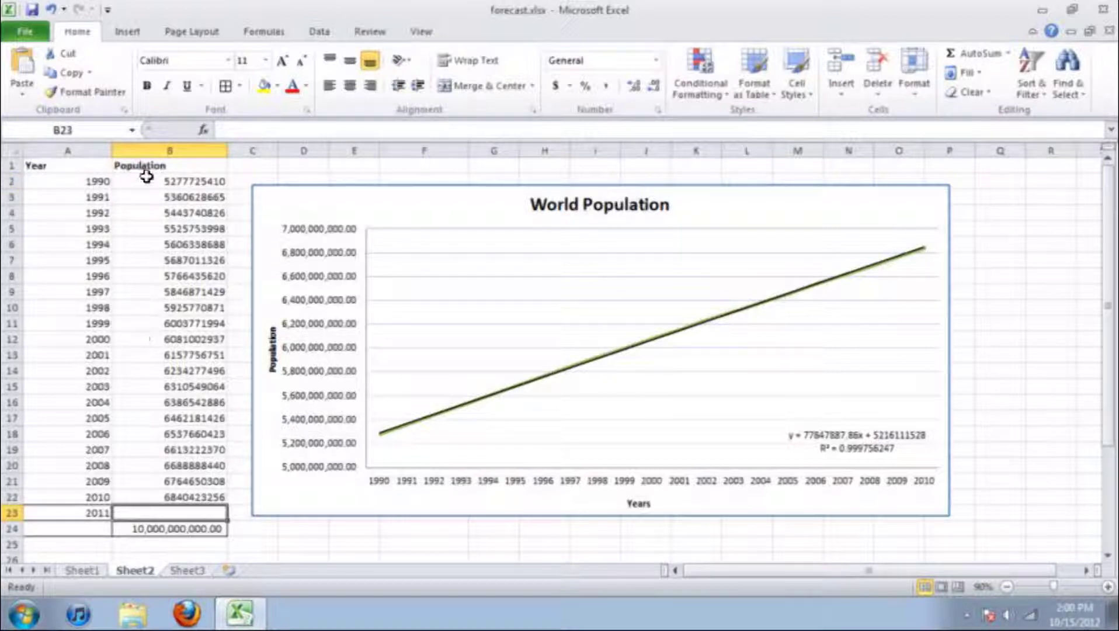
left_click_drag(146, 178, 84, 498)
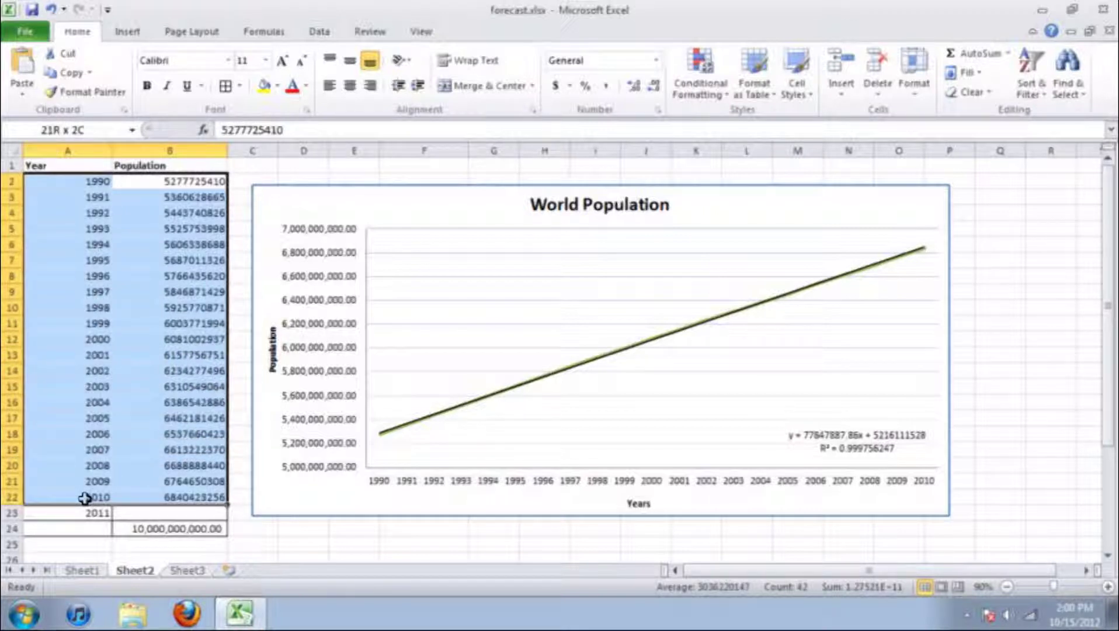
left_click(130, 513)
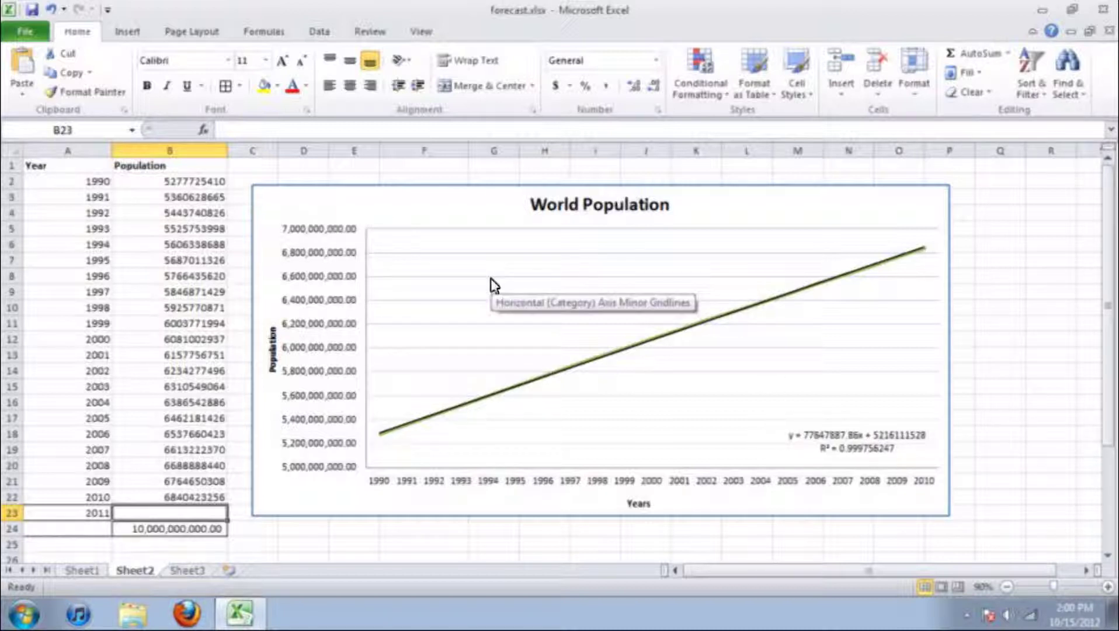
Examine the trendline options of the World Population chart, including the equation and R-squared display settings
left_click(442, 207)
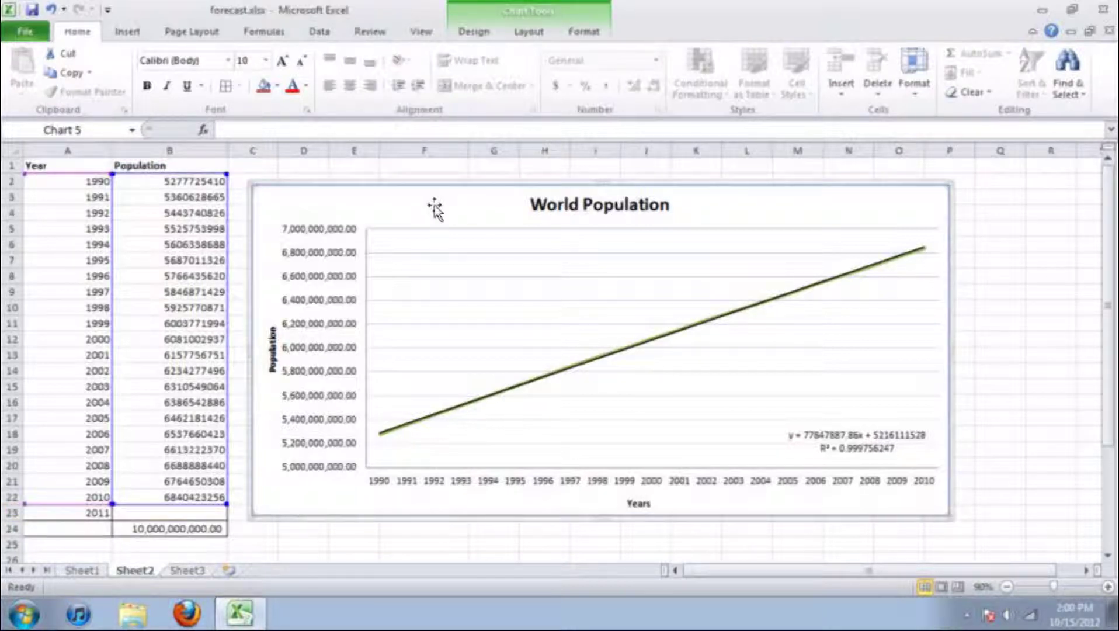
left_click(529, 32)
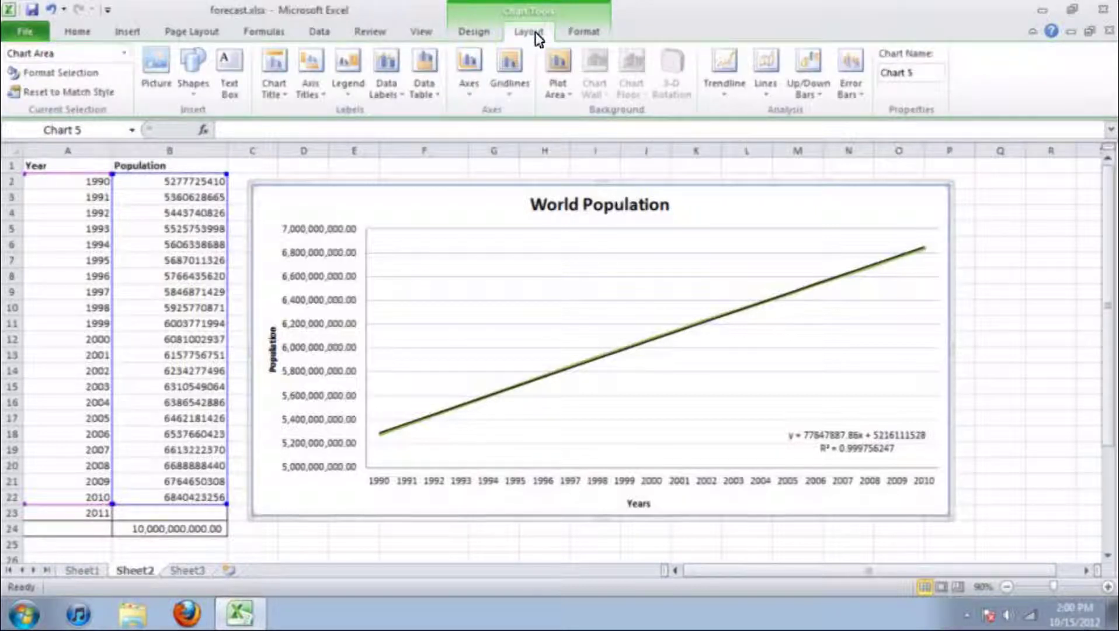
left_click(723, 97)
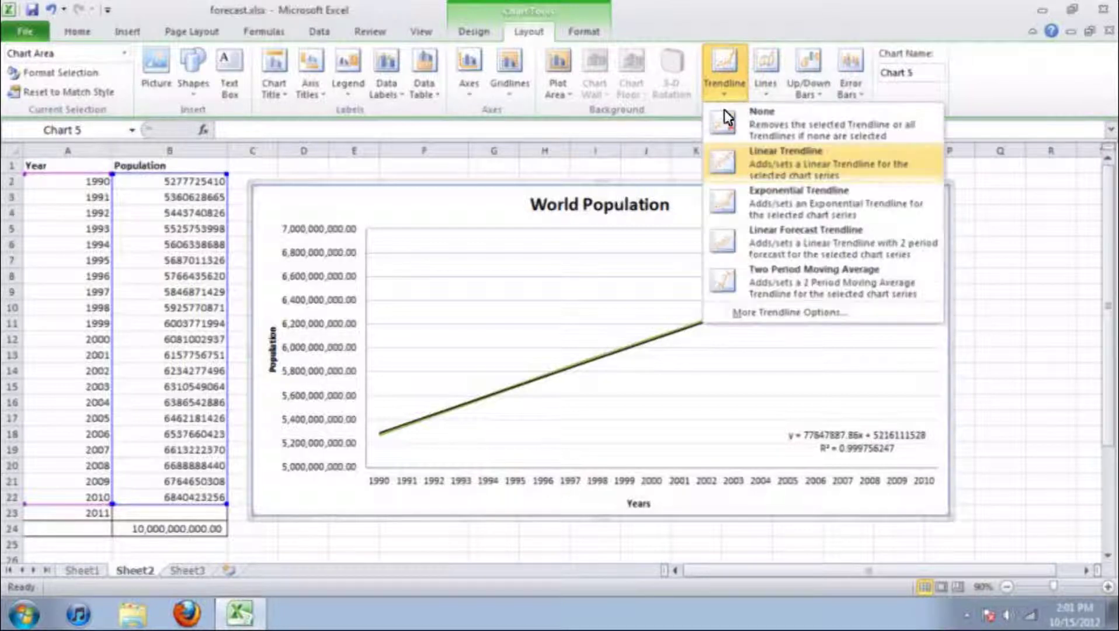
left_click(766, 315)
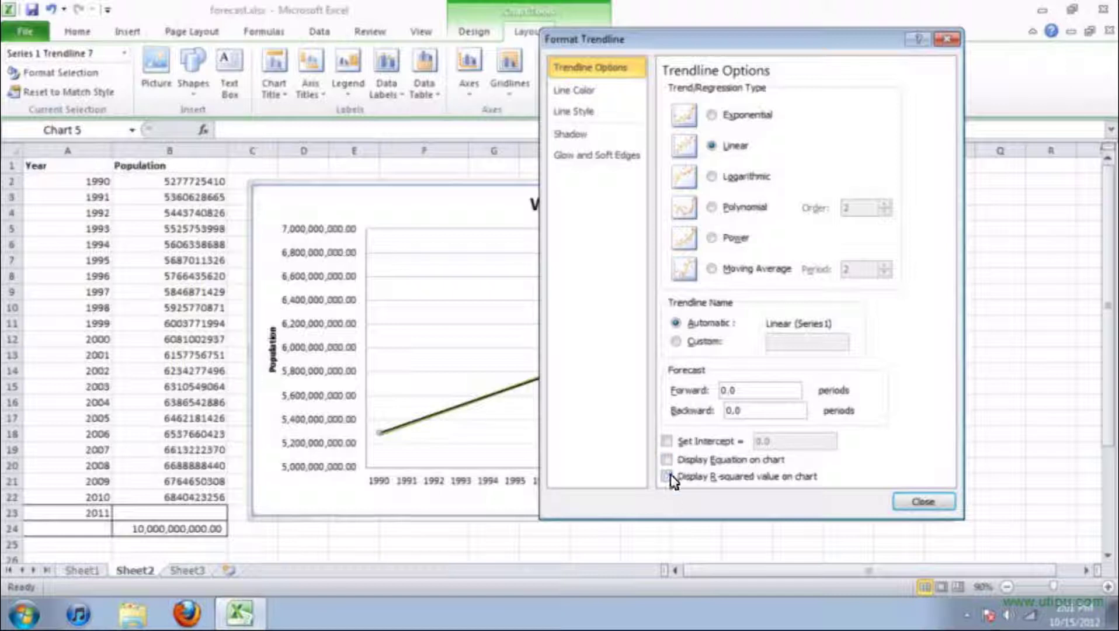
left_click(946, 505)
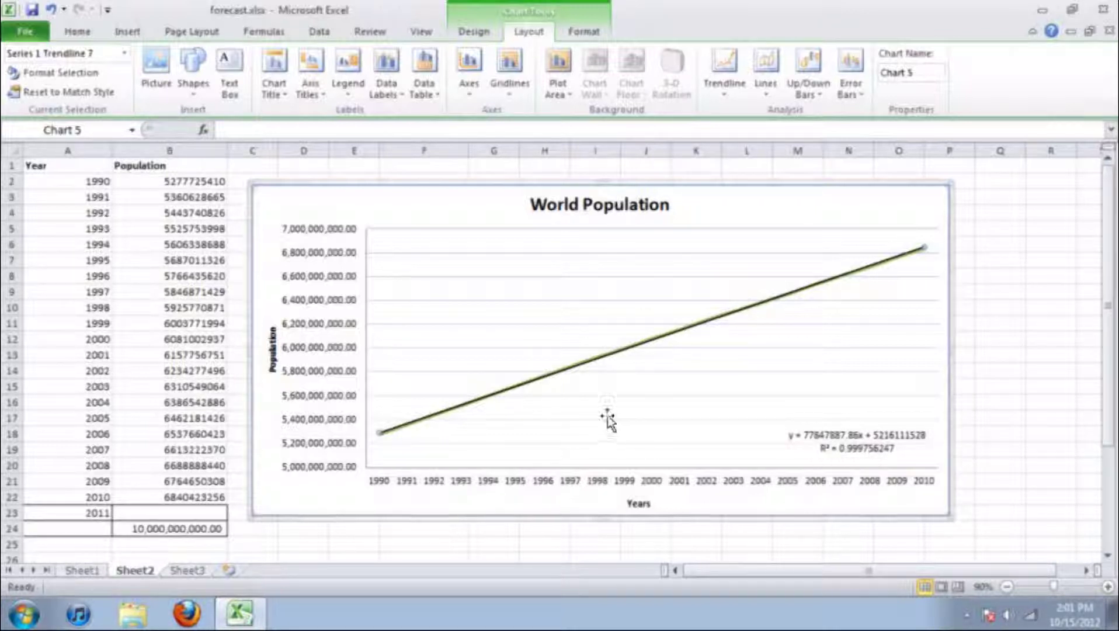
Select the 2011 population cell B23 and look up the FORECAST function among the statistical functions
left_click(178, 511)
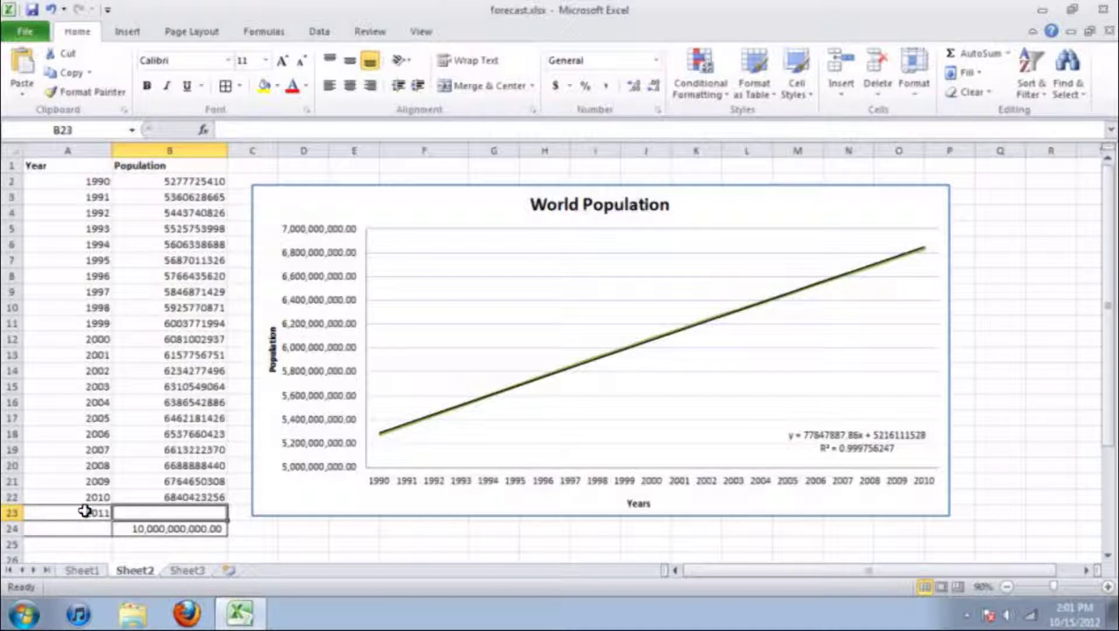
left_click_drag(182, 181, 140, 508)
left_click(140, 512)
left_click(264, 34)
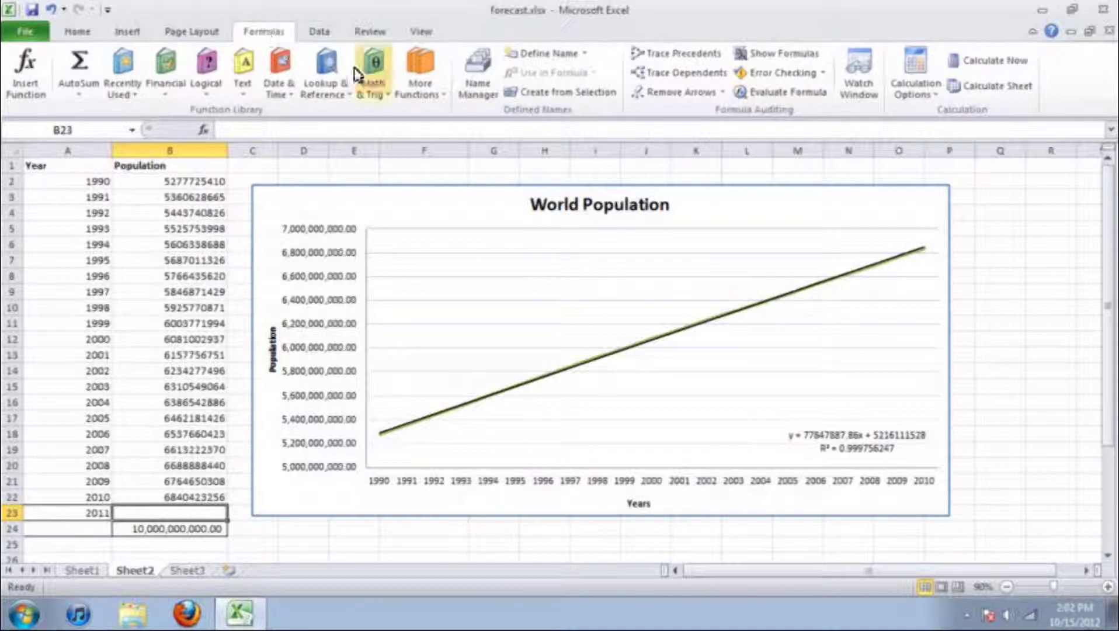
left_click(420, 92)
mouse_move(483, 116)
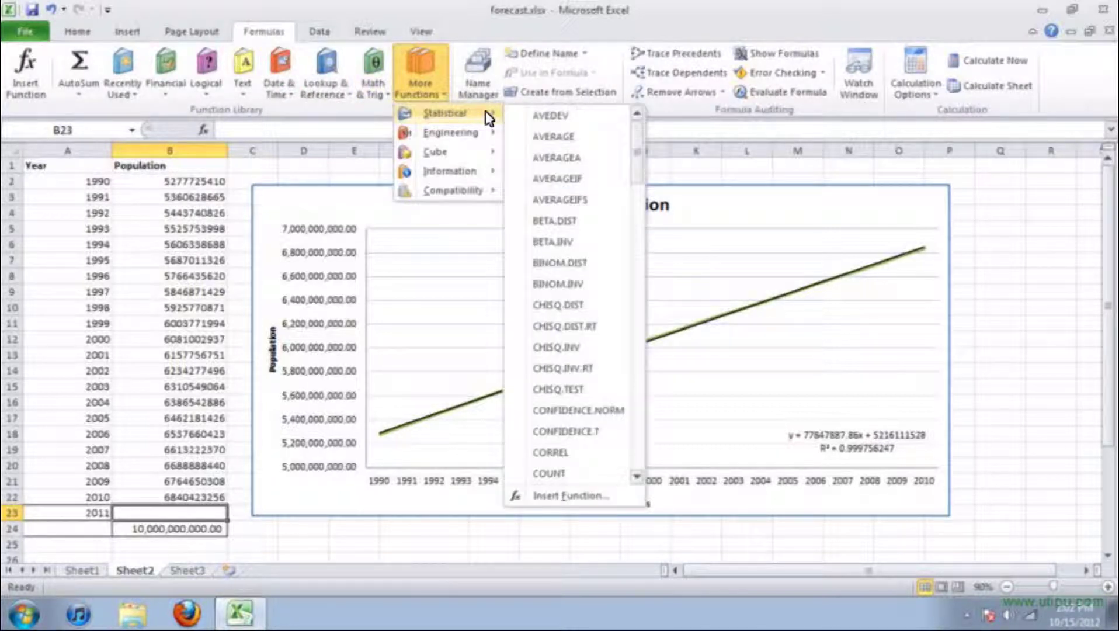
scroll(563, 318, "down", 6)
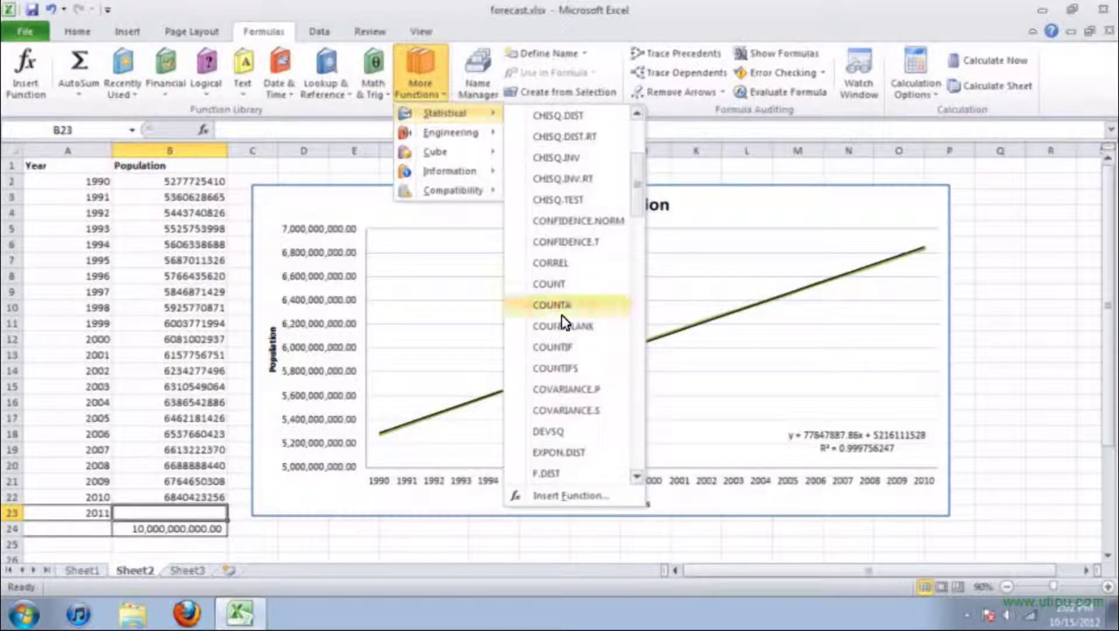
scroll(586, 435, "down", 3)
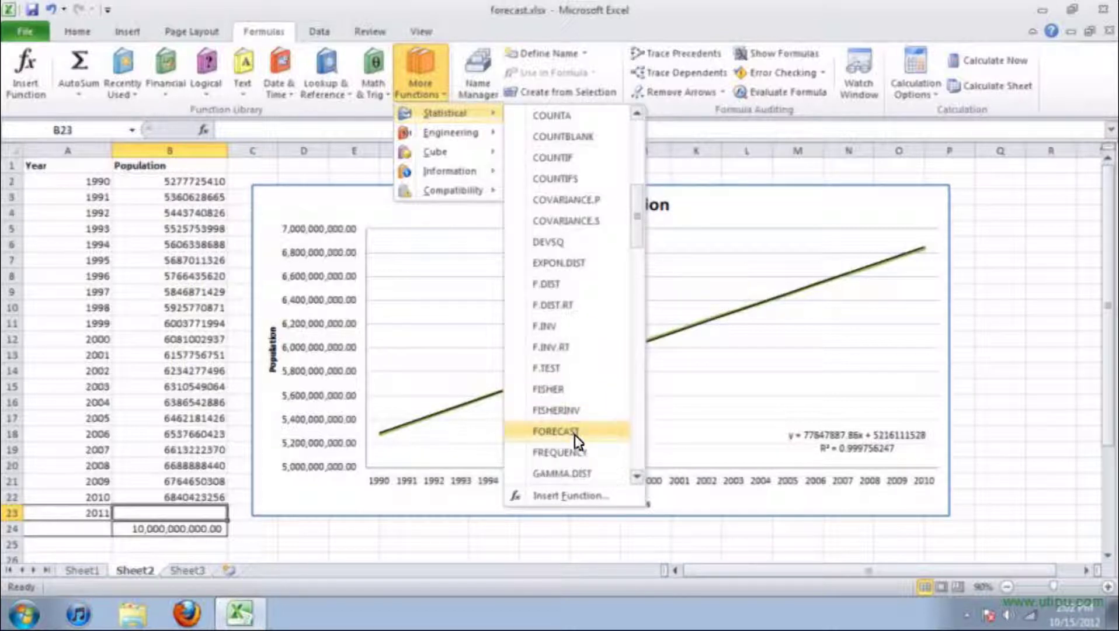
left_click(158, 514)
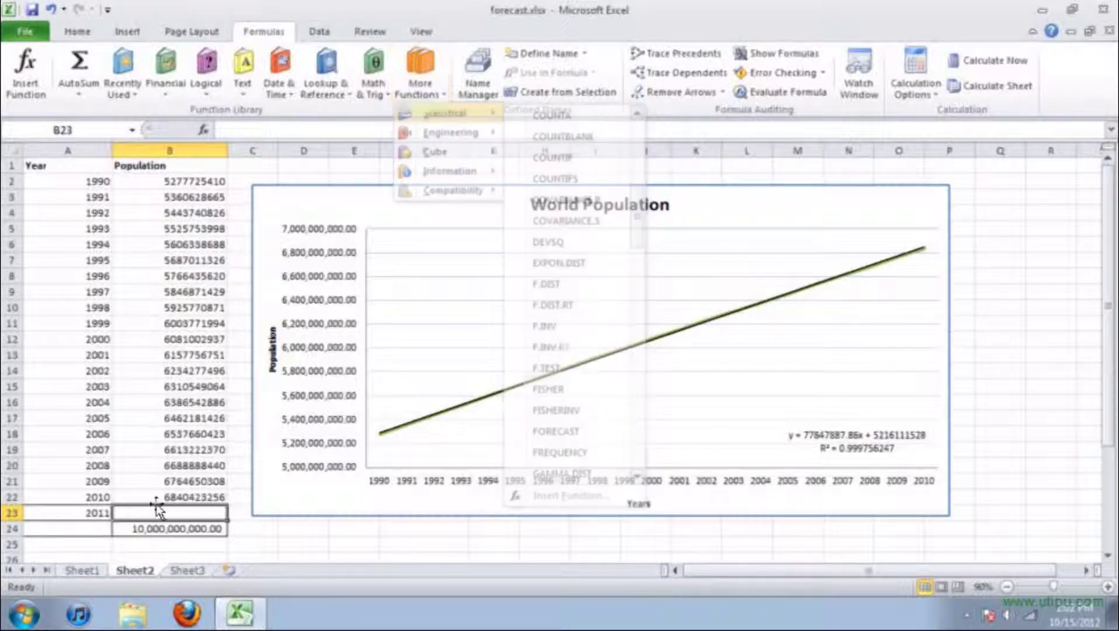
type("=fore")
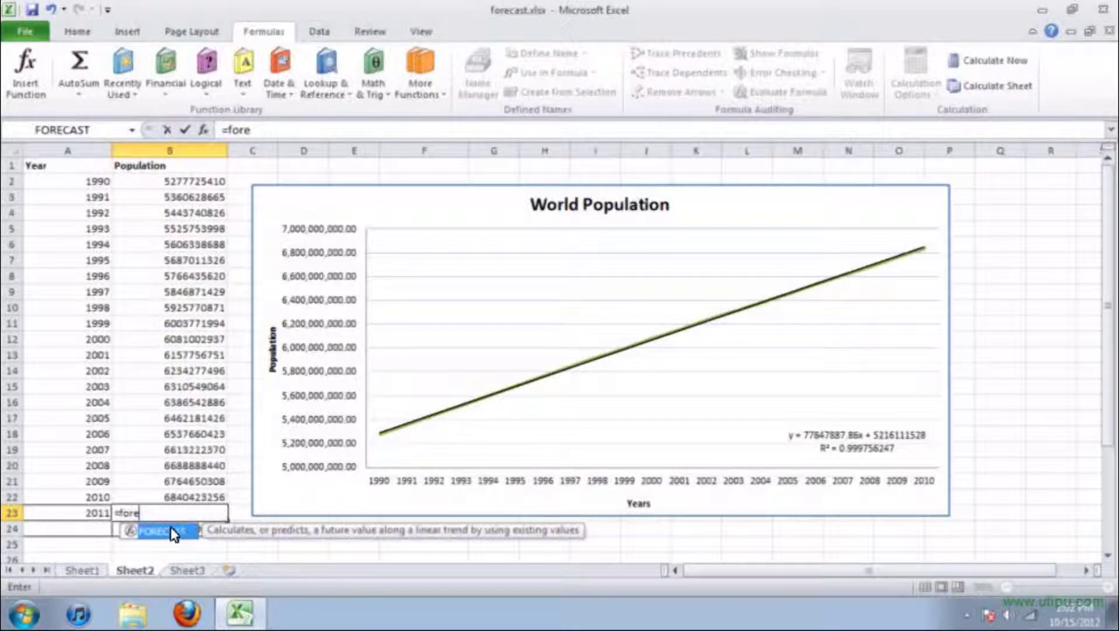
double_click(172, 531)
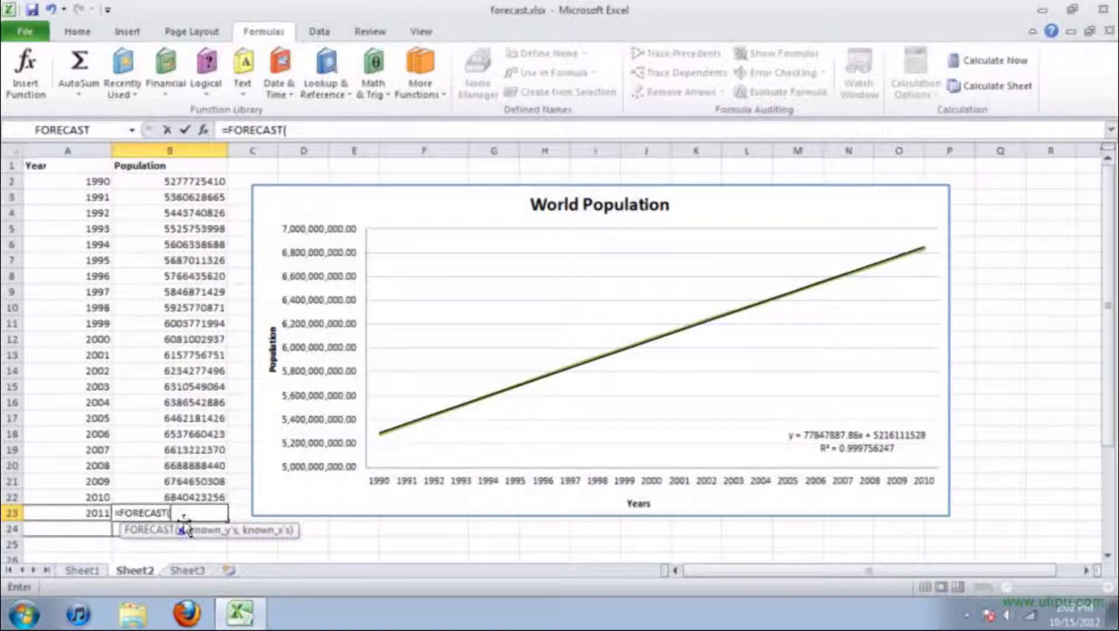
key("shift+Home")
key("BackSpace")
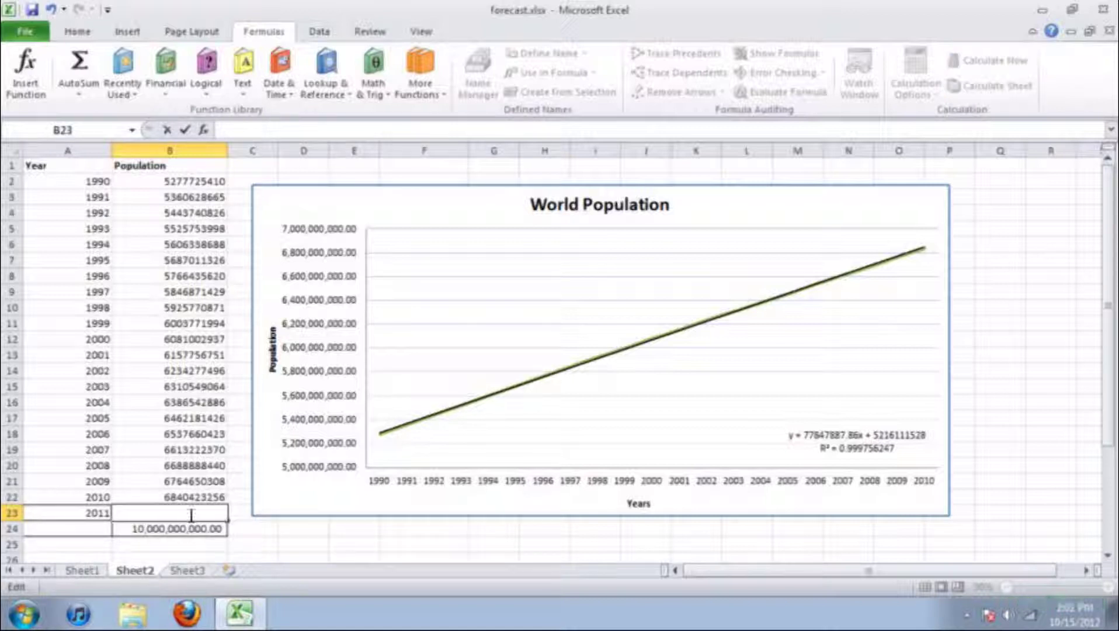
Insert the statistical function FORECAST in B23 with the year in A23 as its X argument
left_click(420, 73)
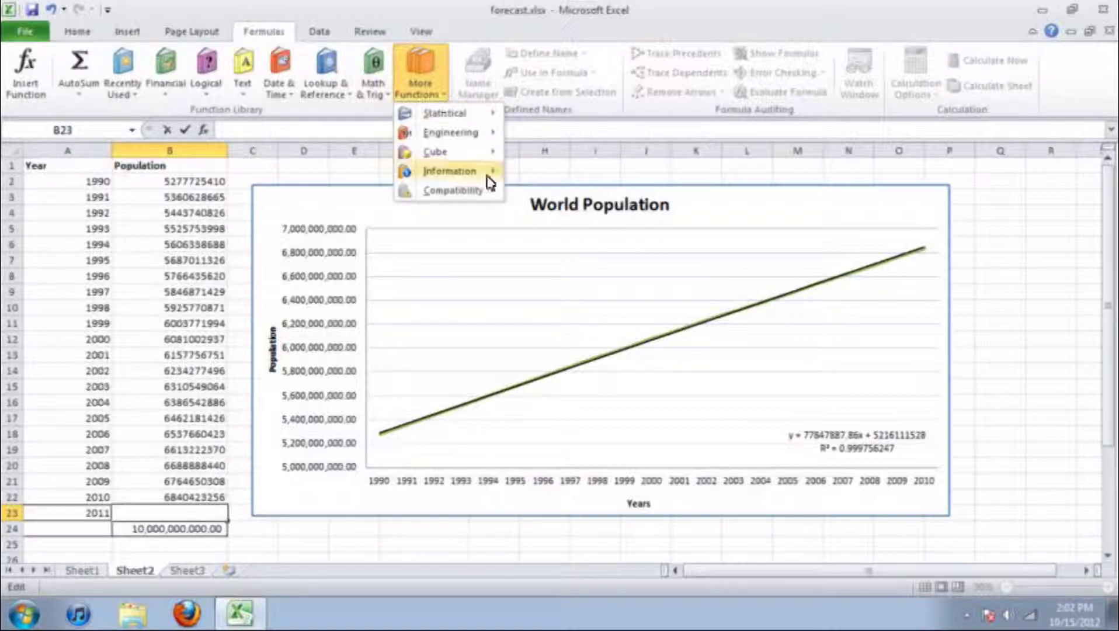
scroll(572, 374, "down", 10)
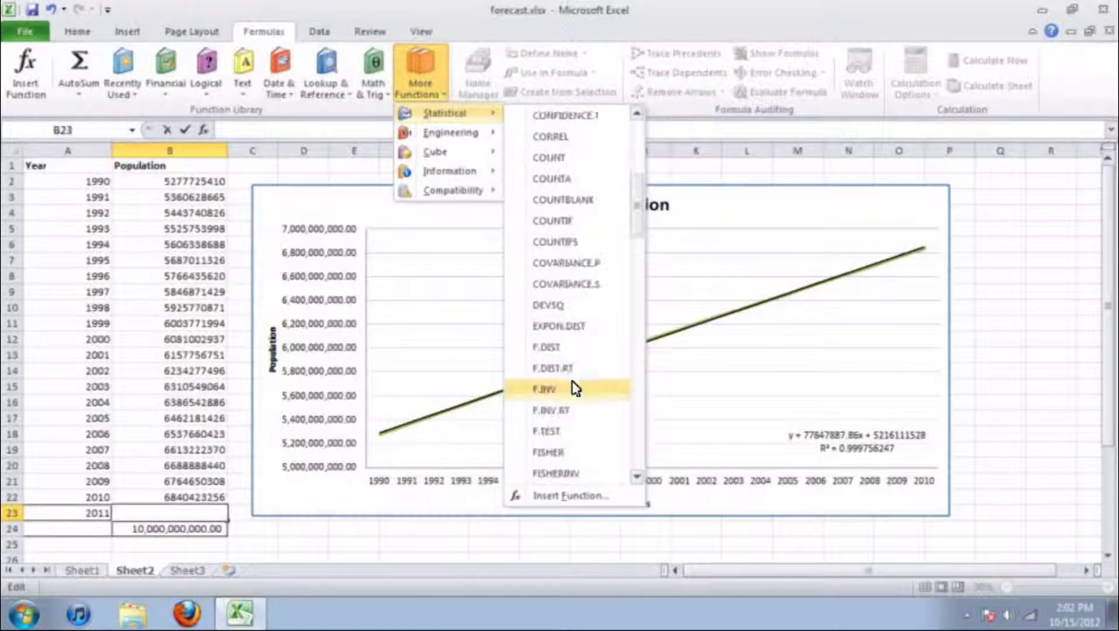
scroll(572, 388, "down", 3)
scroll(569, 391, "up", 3)
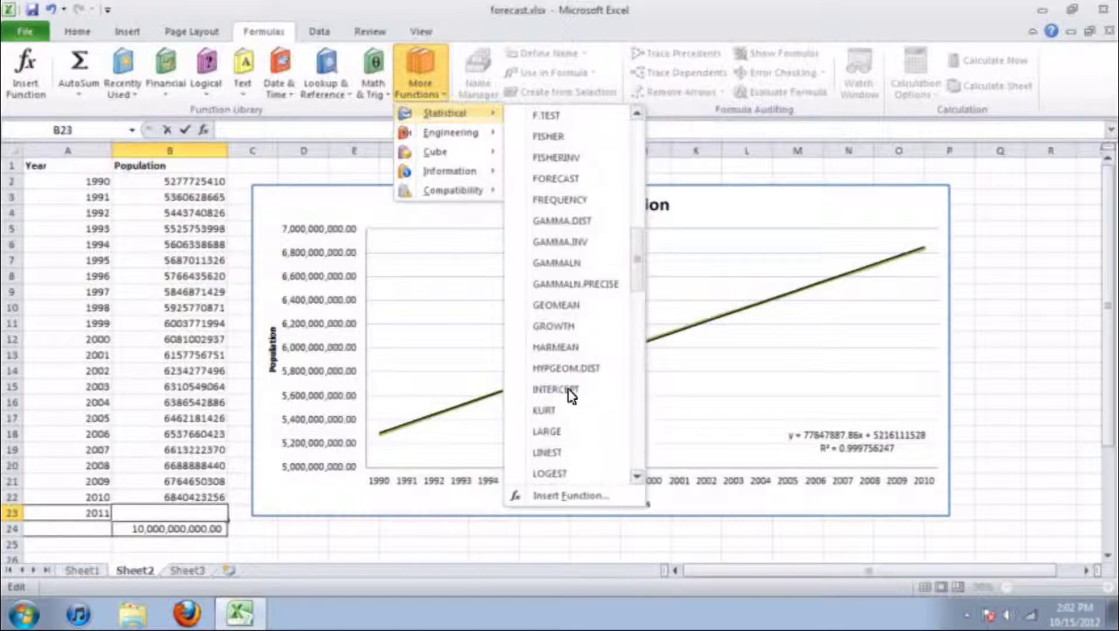
left_click(556, 176)
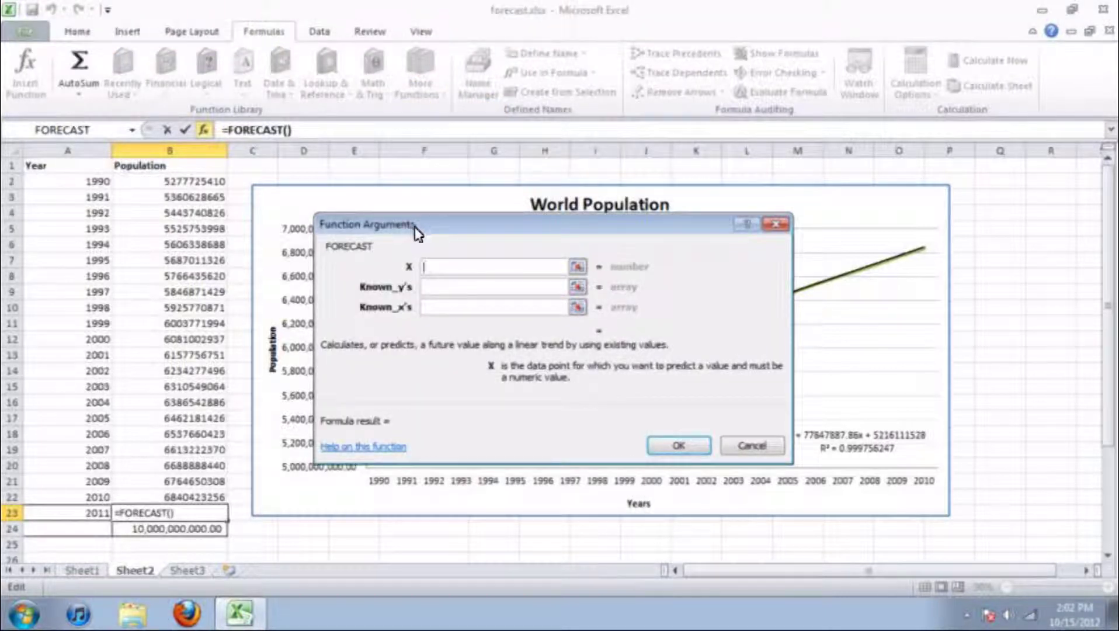
left_click_drag(416, 232, 452, 257)
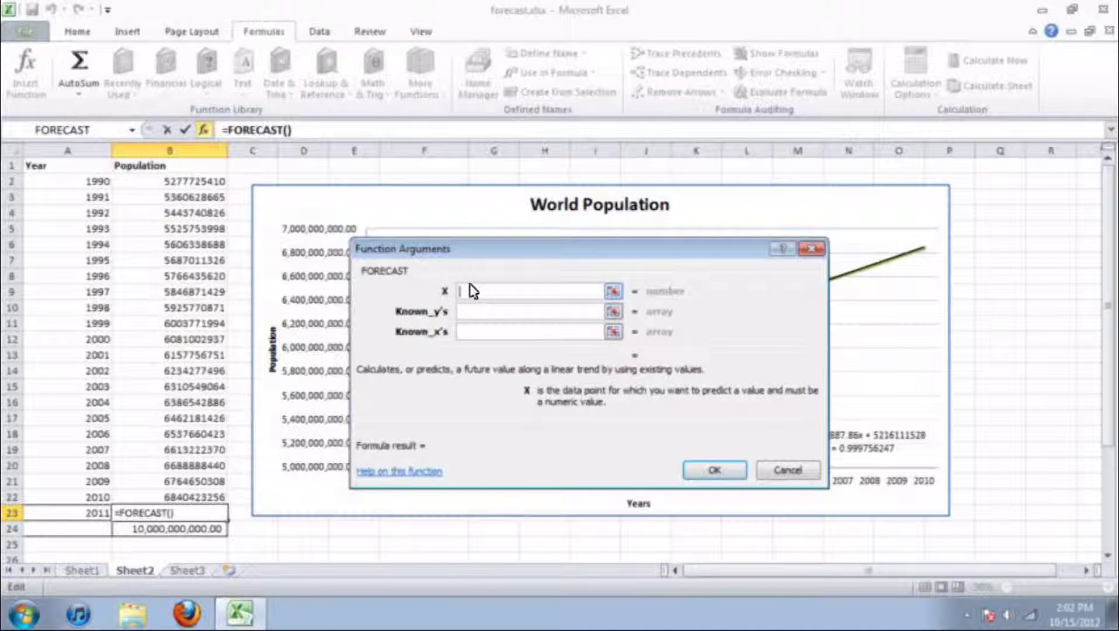
left_click(89, 512)
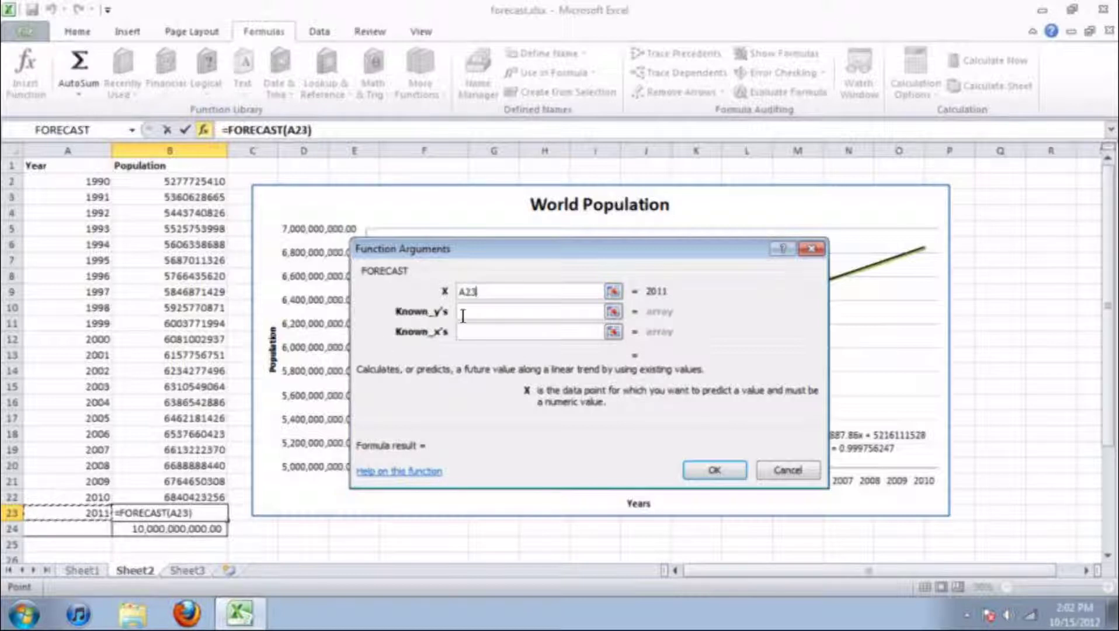
Complete the FORECAST formula in B23 with B2:B22 as the known y's and A2:A22 as the known x's
left_click(484, 315)
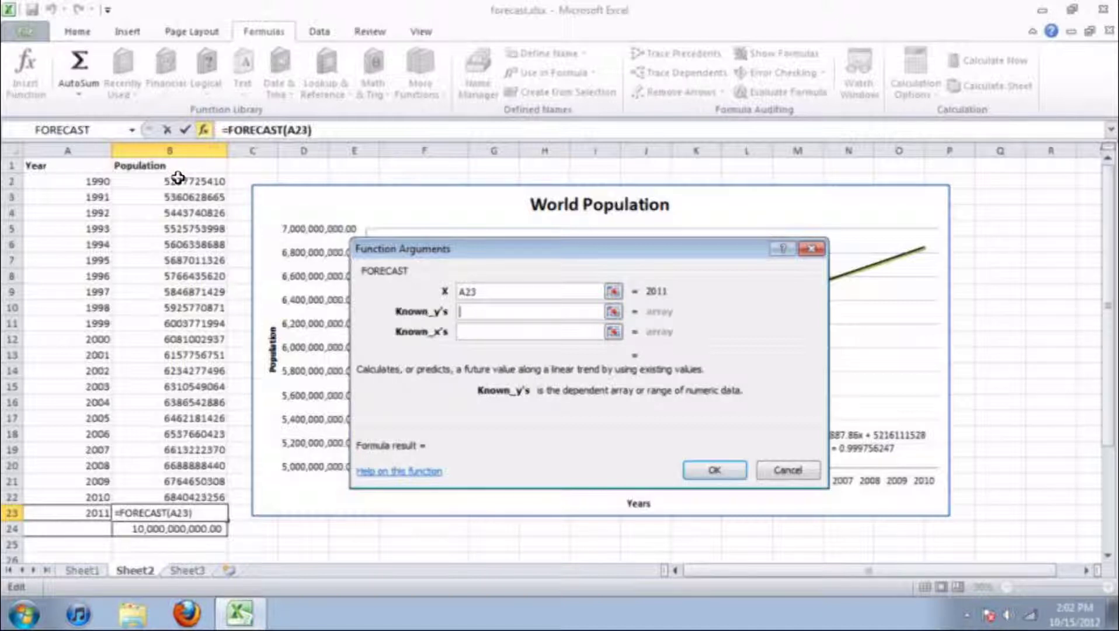
left_click_drag(178, 179, 174, 497)
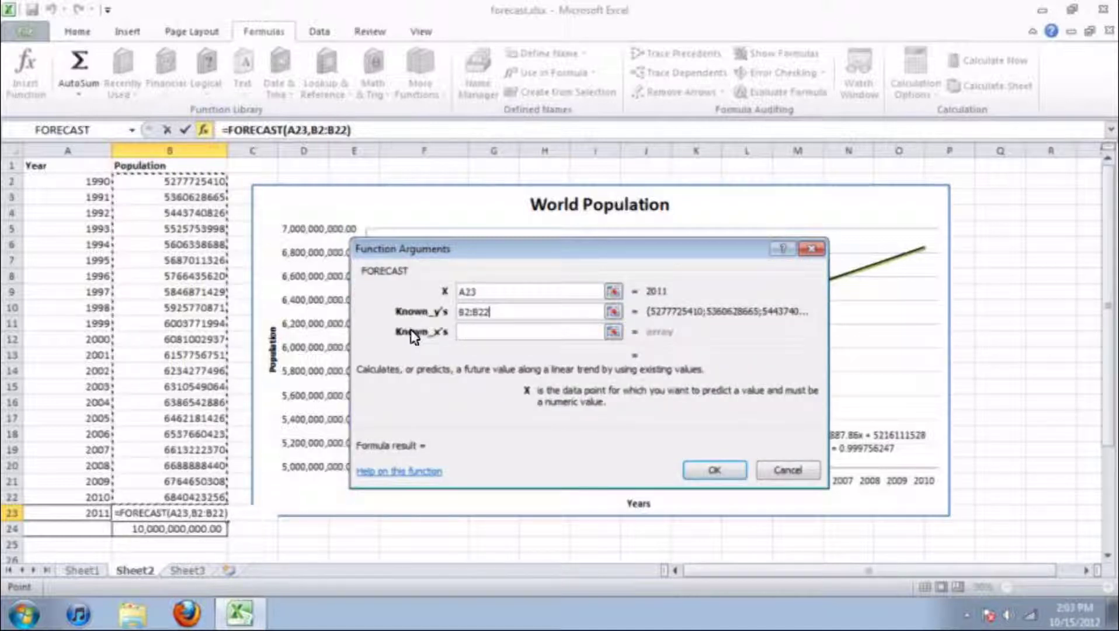
left_click(500, 332)
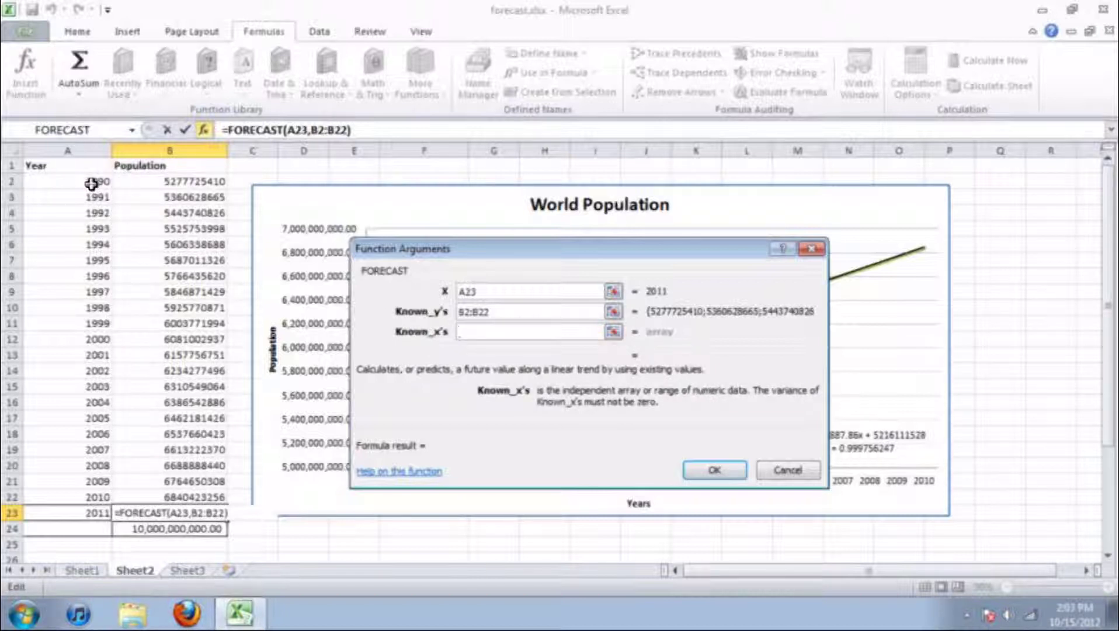
left_click_drag(91, 184, 60, 495)
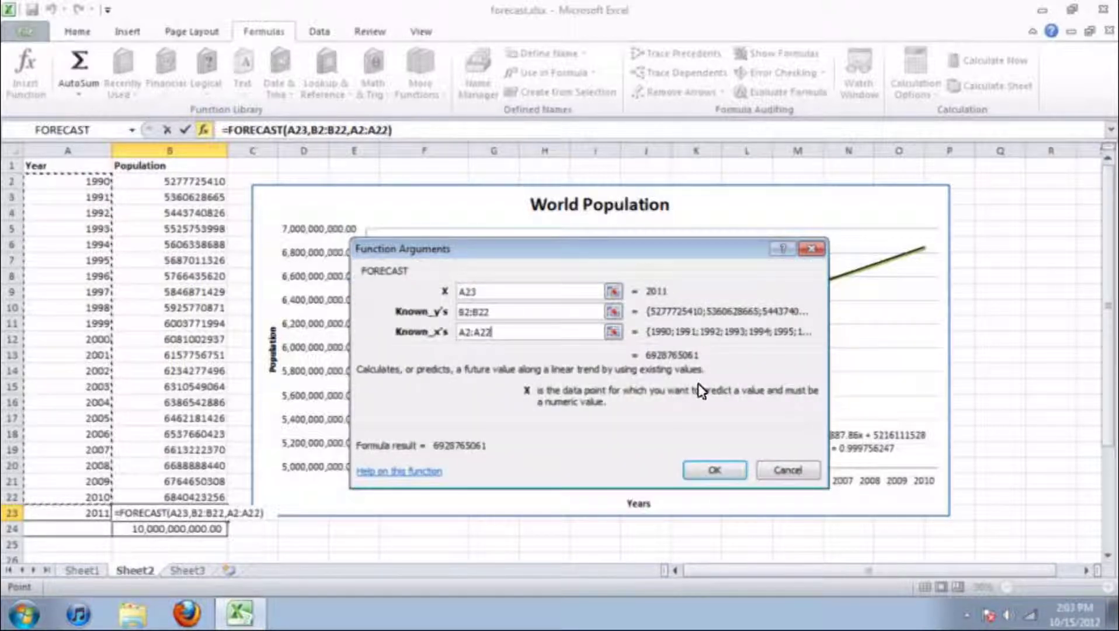
left_click(715, 471)
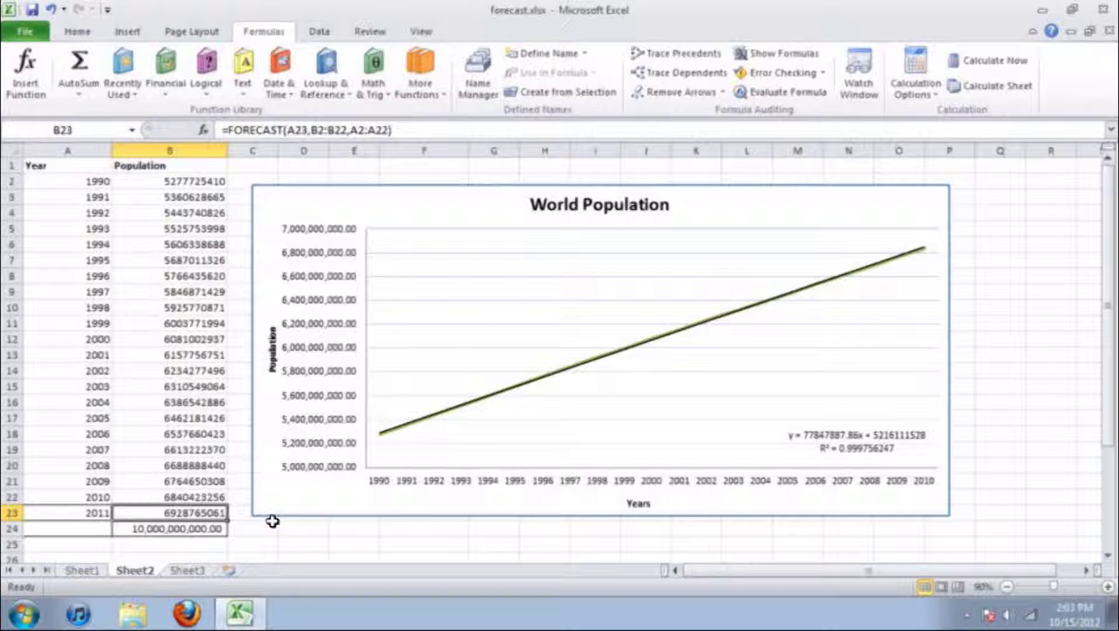
Review the known populations in B2:B22, the 2011 forecast formula in B23 and the target population in B24
left_click_drag(154, 180, 153, 489)
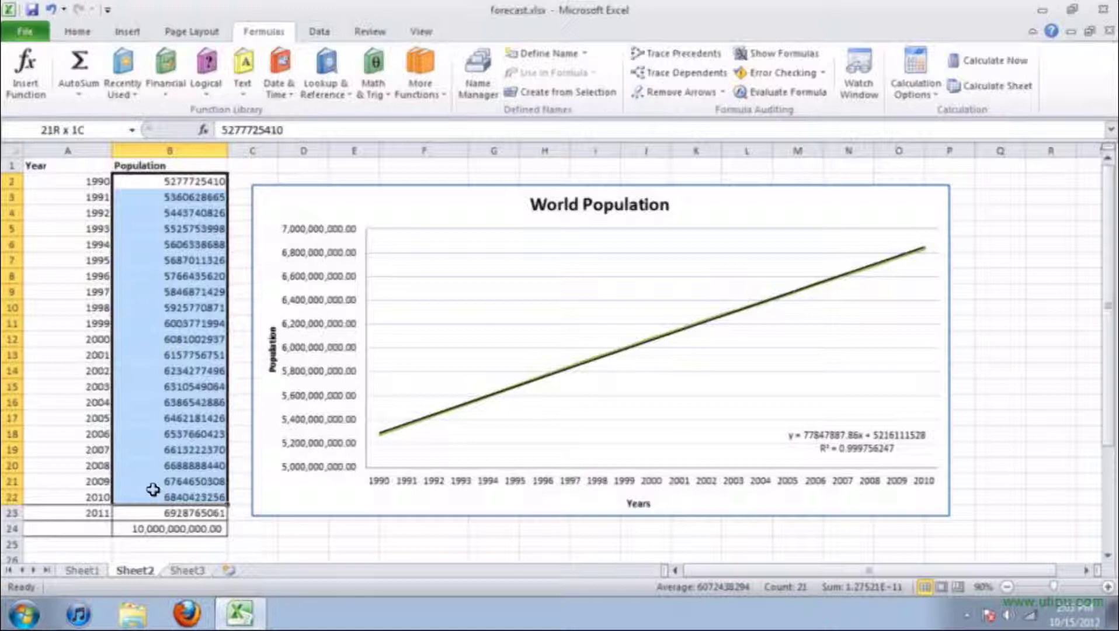
left_click(94, 513)
left_click(217, 512)
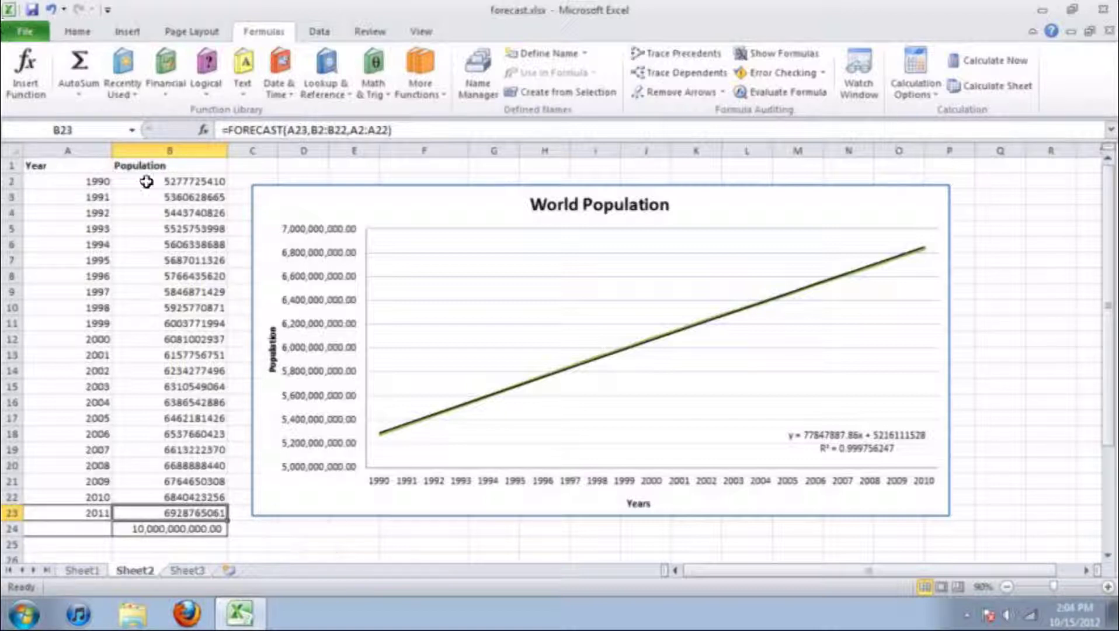
left_click(181, 529)
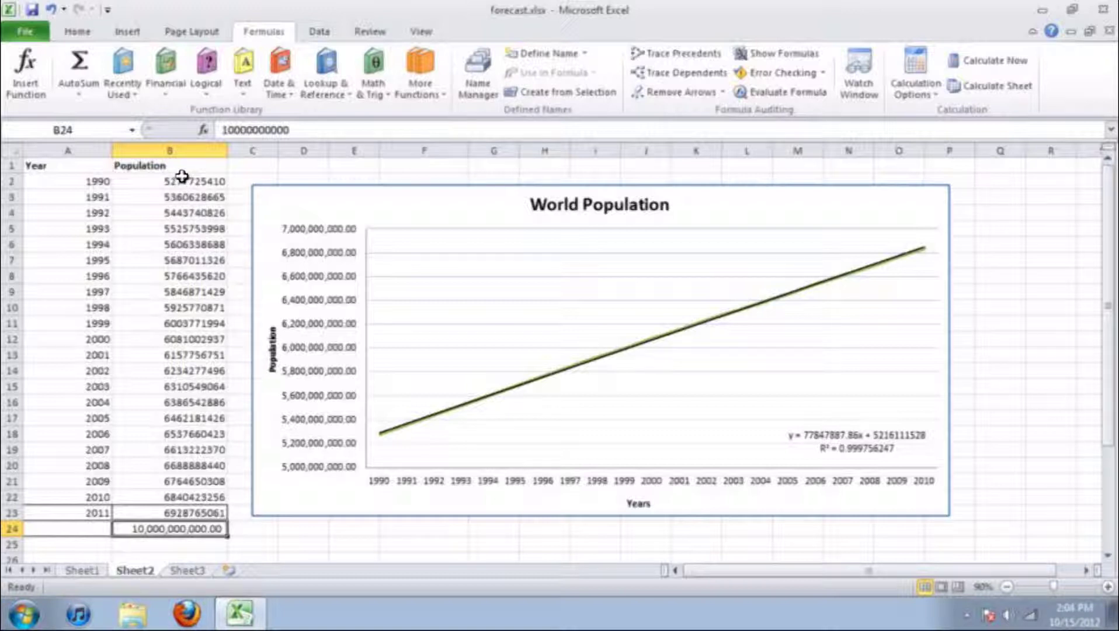
left_click_drag(182, 176, 186, 494)
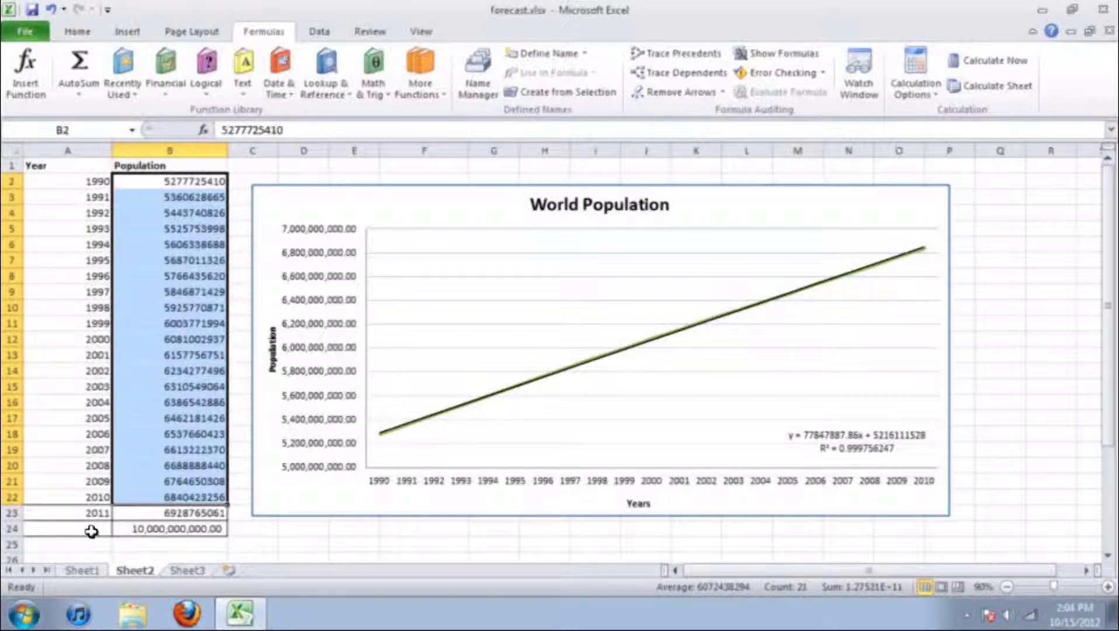
Start a FORECAST formula in year cell A24 with the target population in B24 as its x argument
left_click(91, 530)
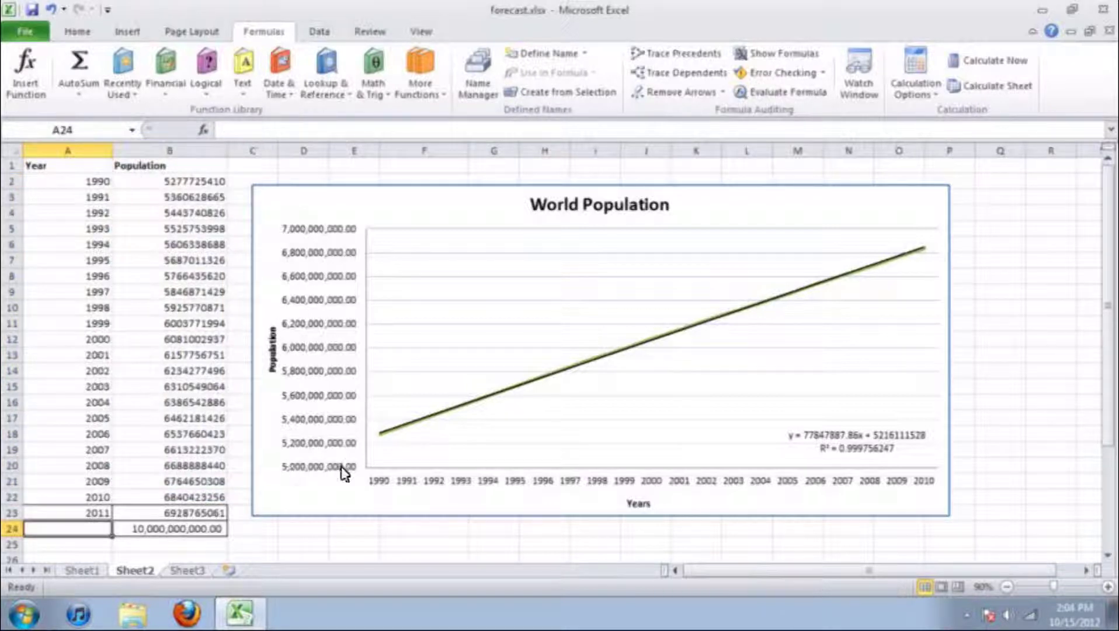
type("=for")
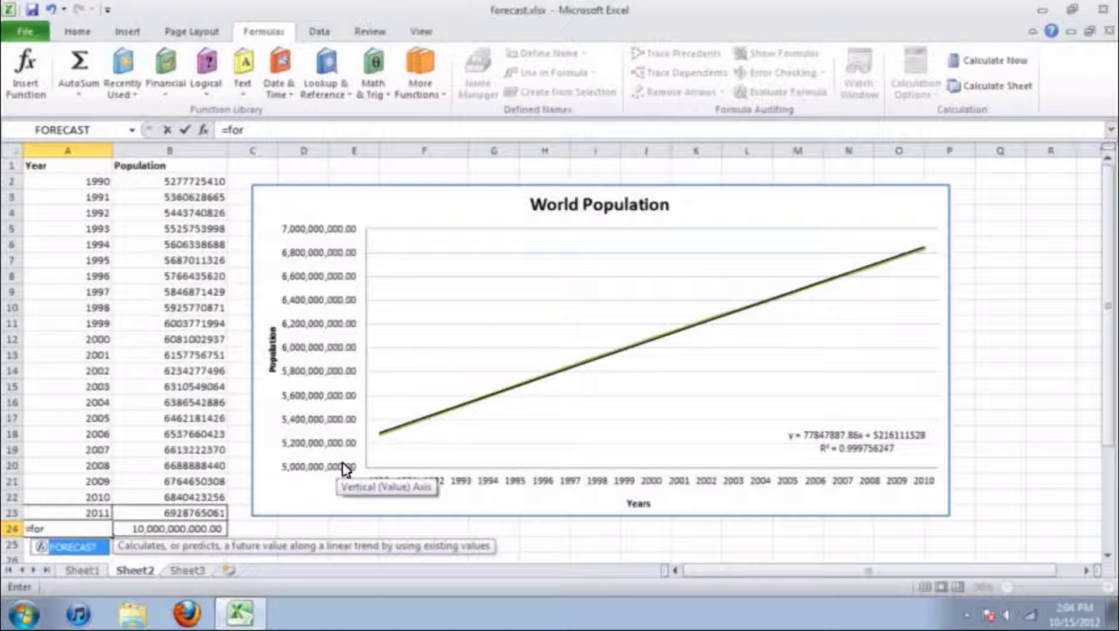
key("Tab")
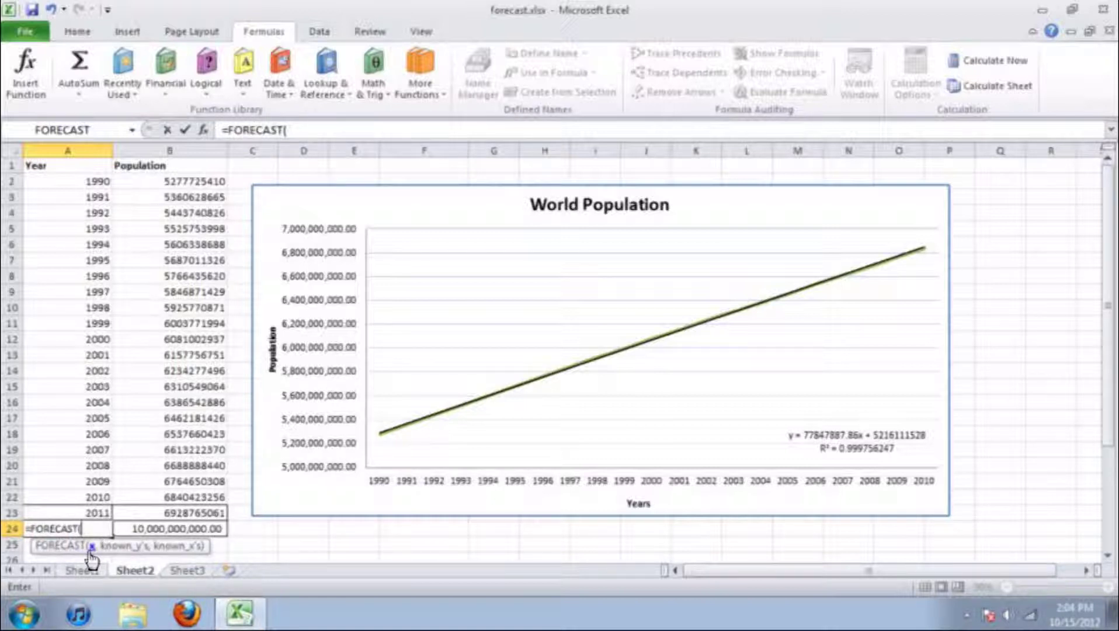
left_click(187, 529)
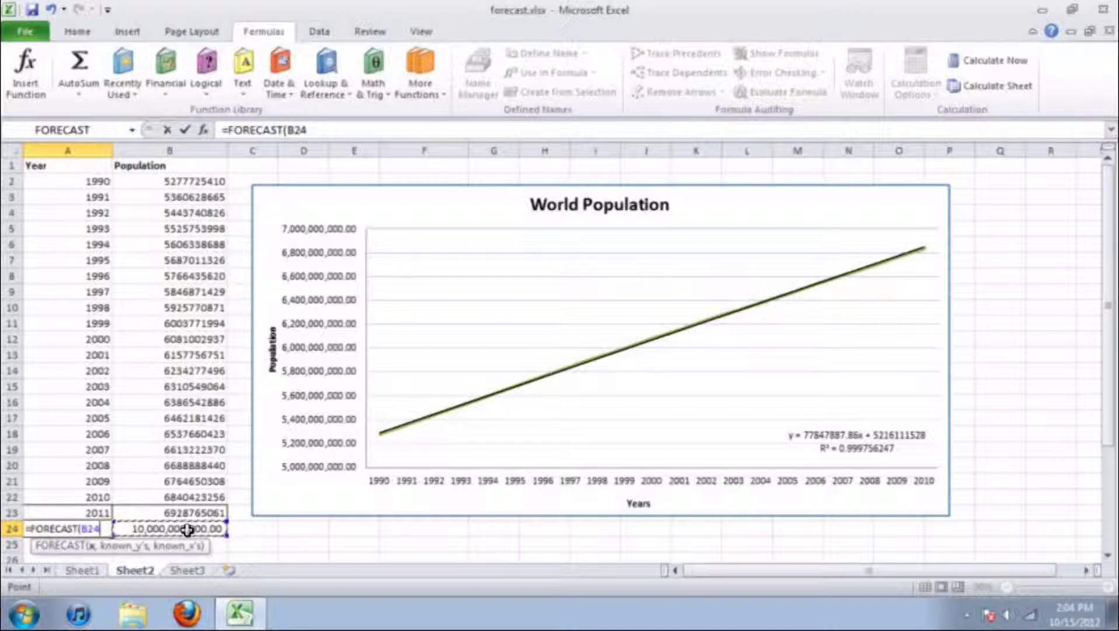
type(",")
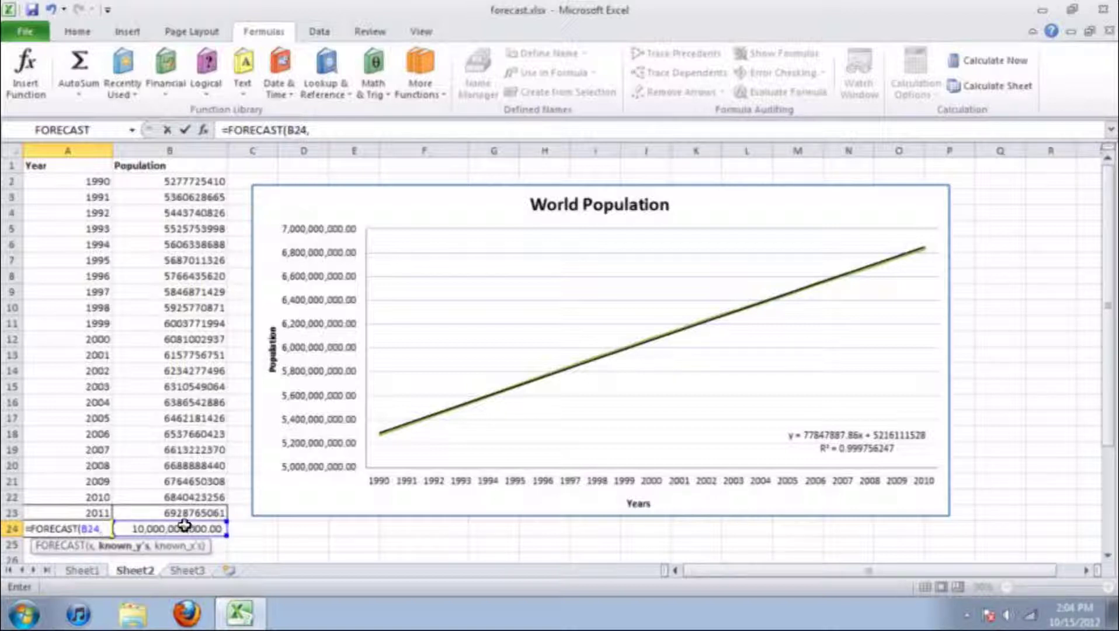
Complete the FORECAST formula in A24 with A2:A23 as the known y's and B2:B23 as the known x's
left_click(72, 179)
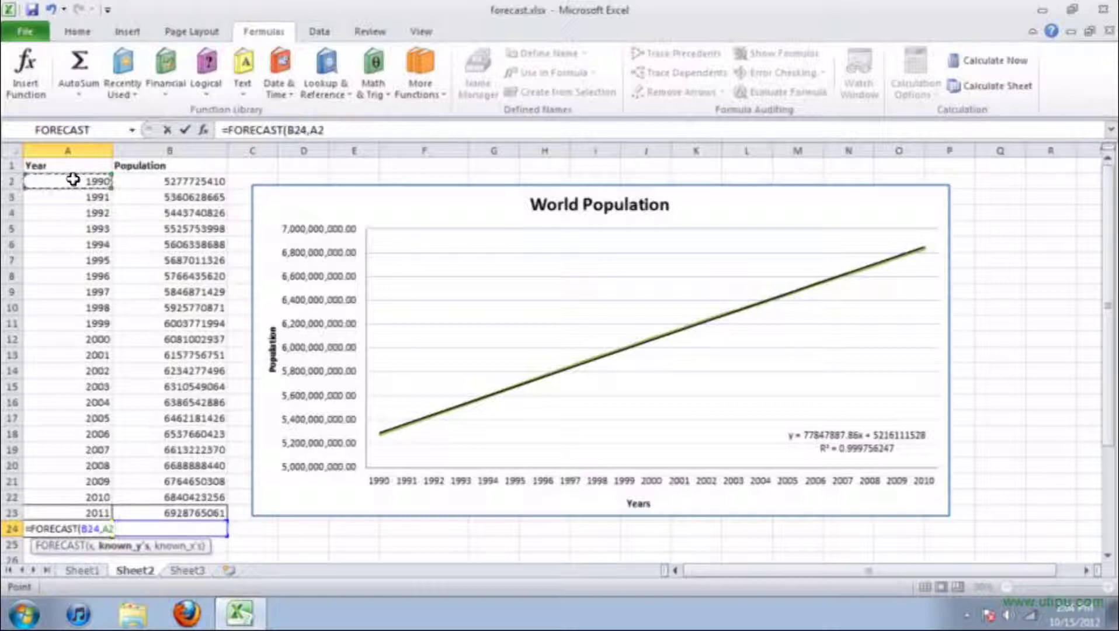
left_click_drag(72, 179, 79, 507)
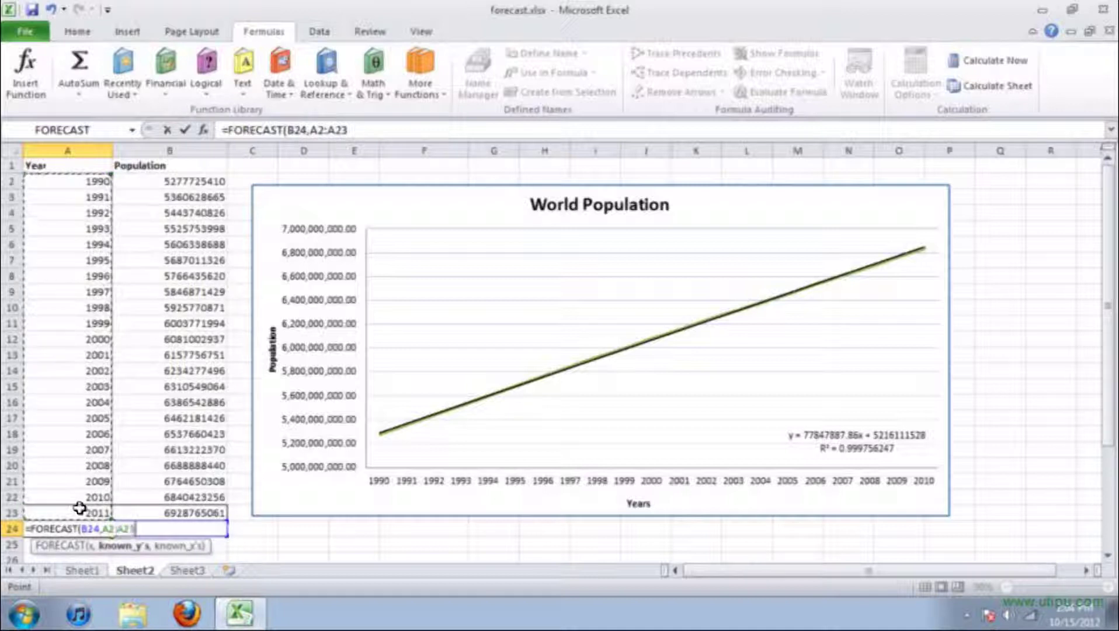
type(",")
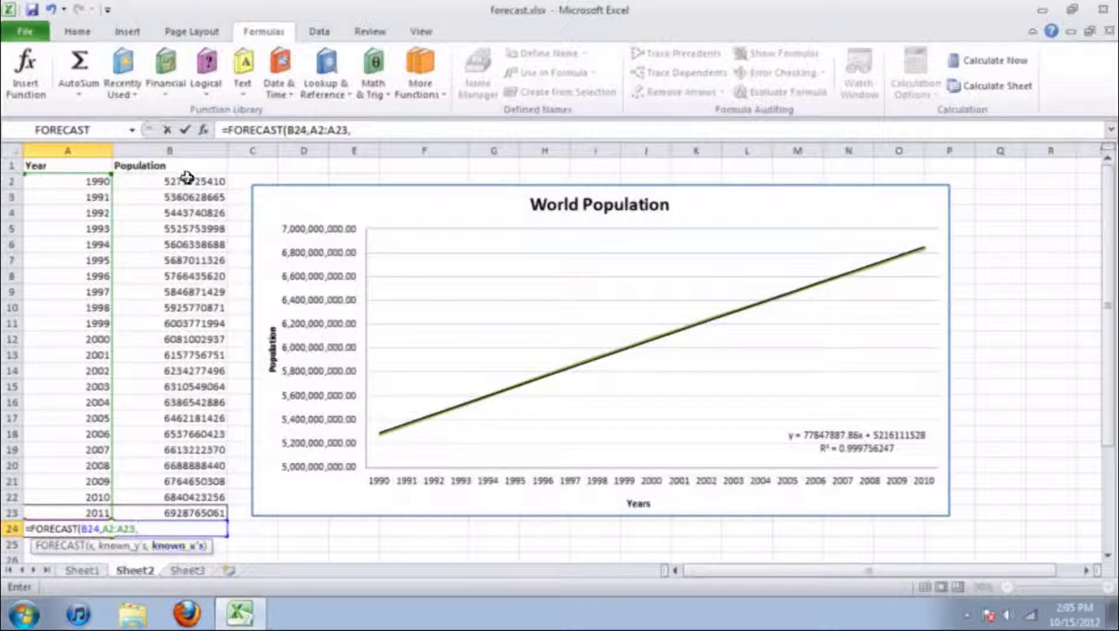
left_click_drag(180, 181, 175, 513)
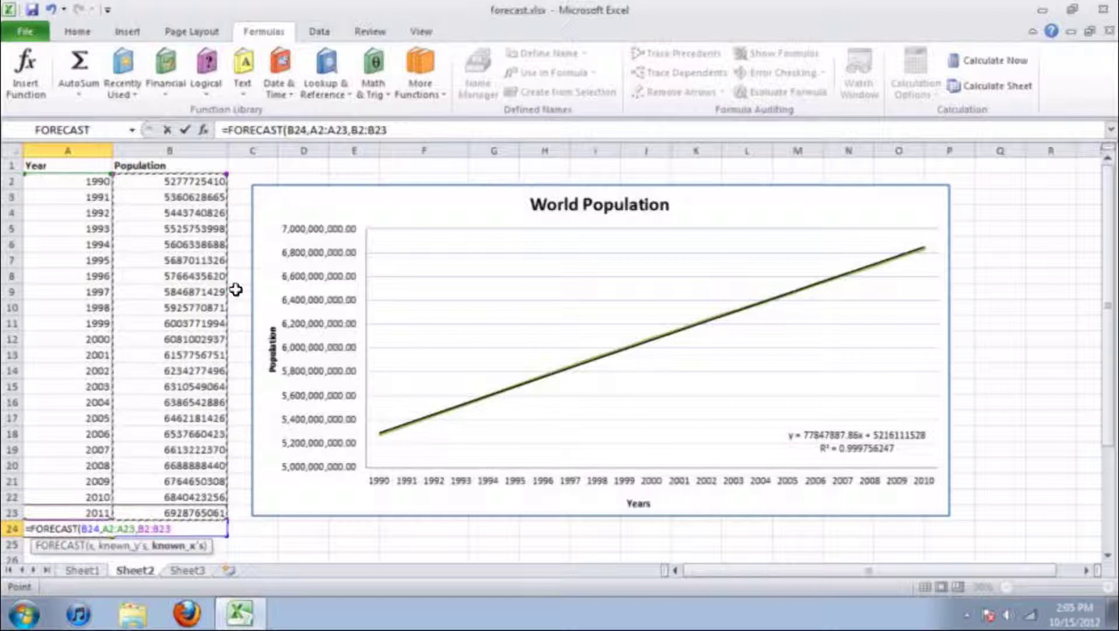
type(")")
key("Return")
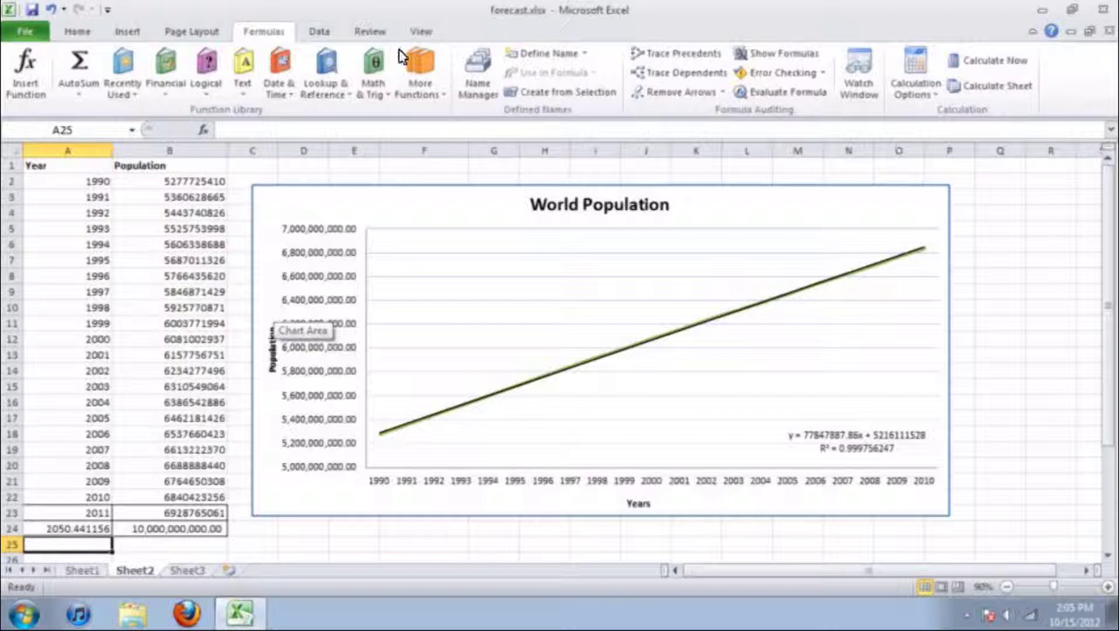
Review the source data in A2:B23, the target population in B24 and the year forecast formula in A24
left_click_drag(110, 180, 178, 516)
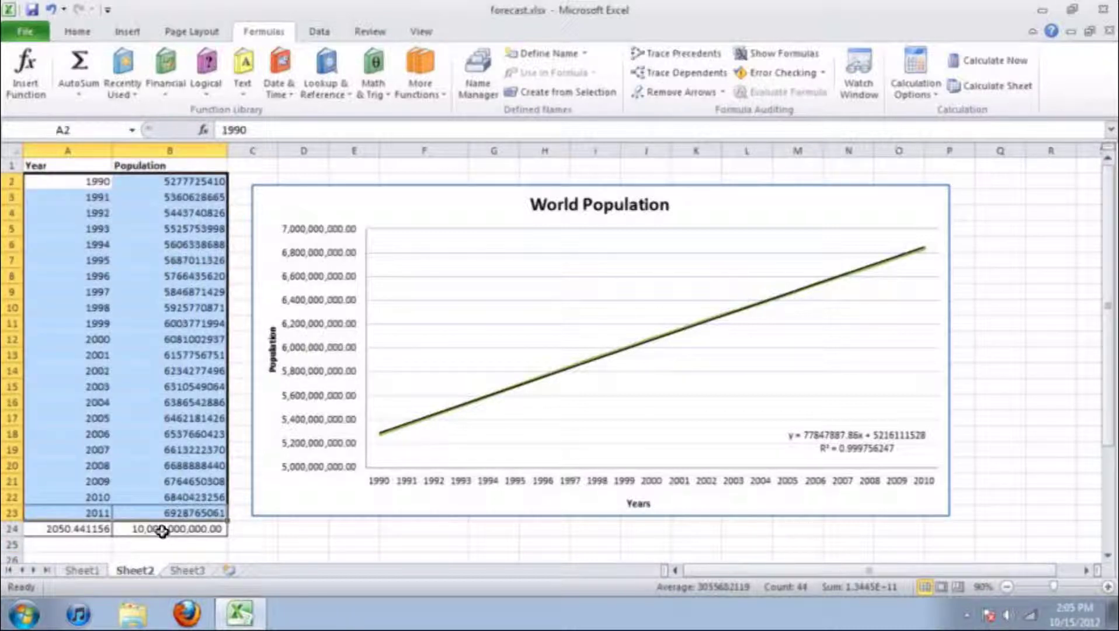
left_click(156, 529)
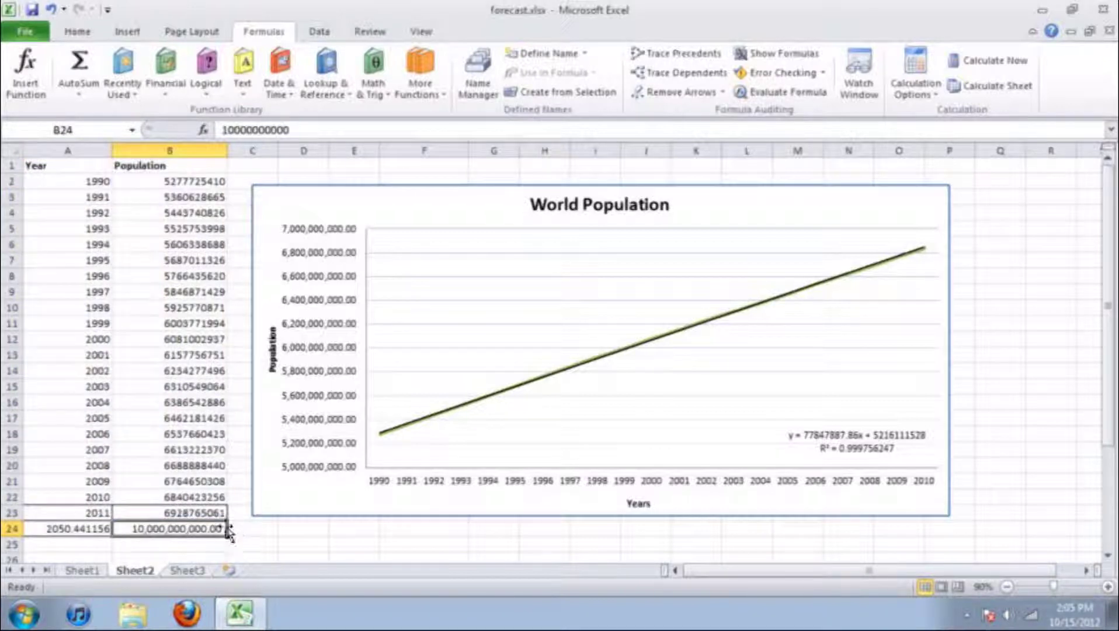
left_click(89, 525)
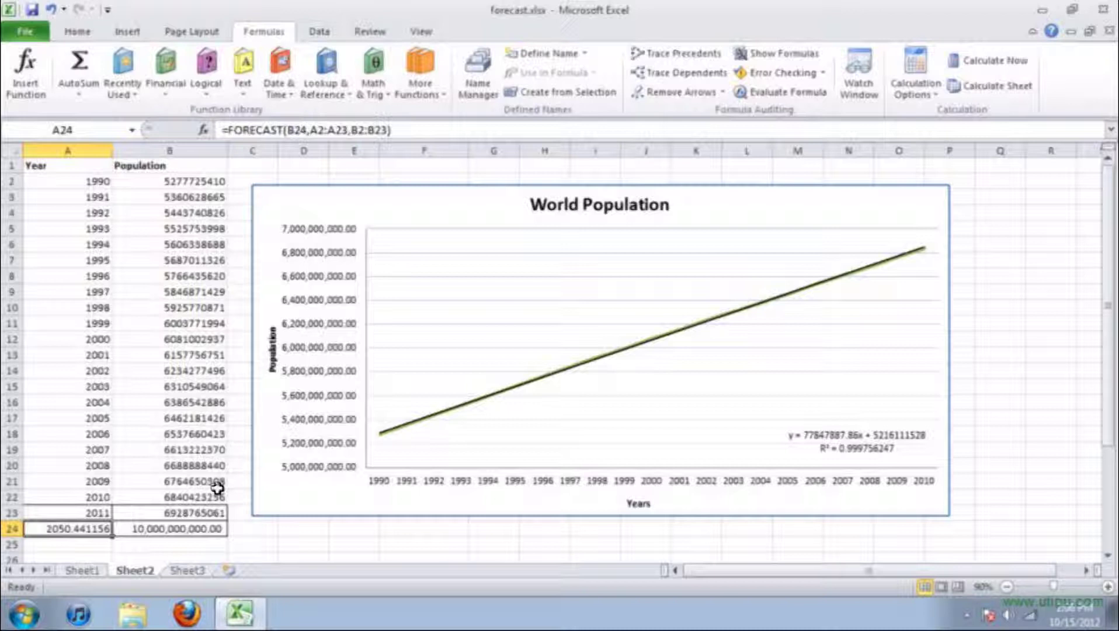
Examine the R² value in the World Population chart's trendline label alongside the forecast year and target population in row 24
left_click(876, 451)
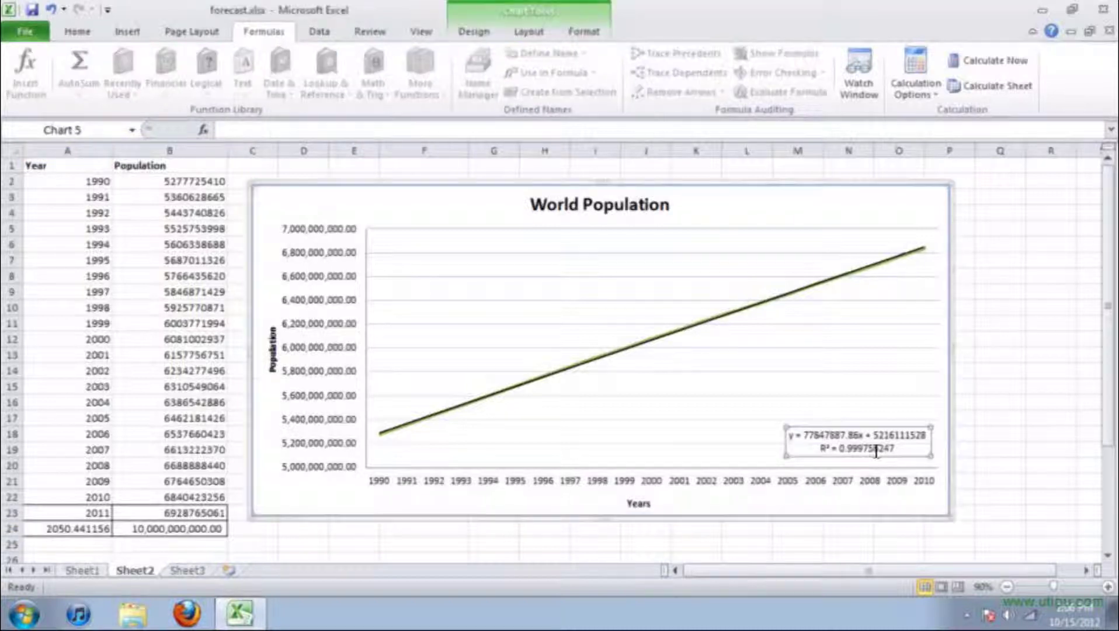
left_click_drag(821, 448, 888, 454)
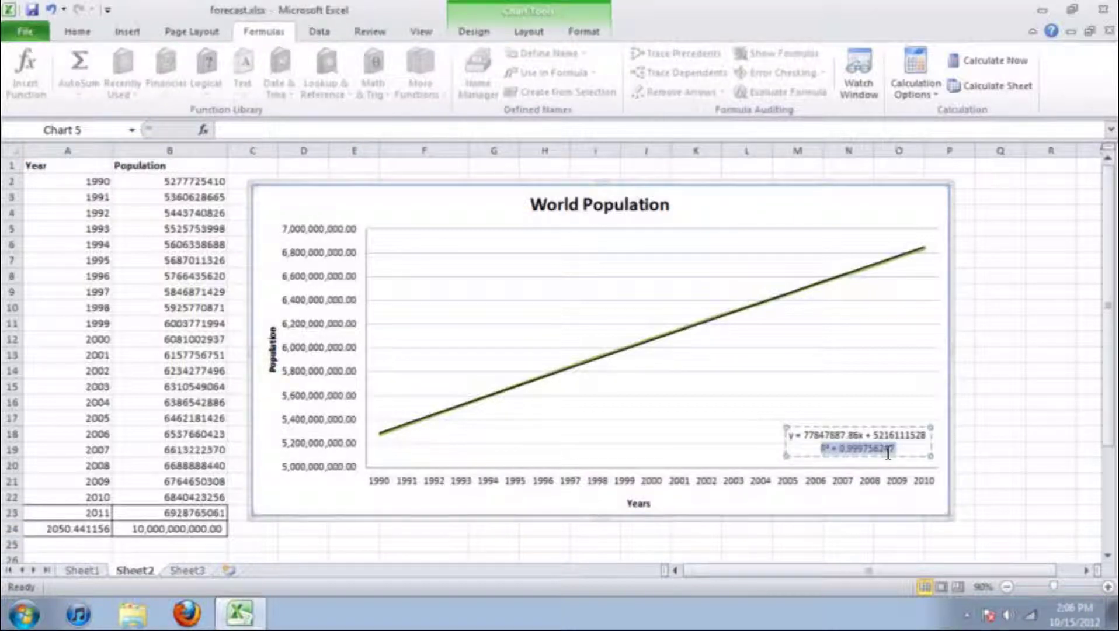
left_click(841, 451)
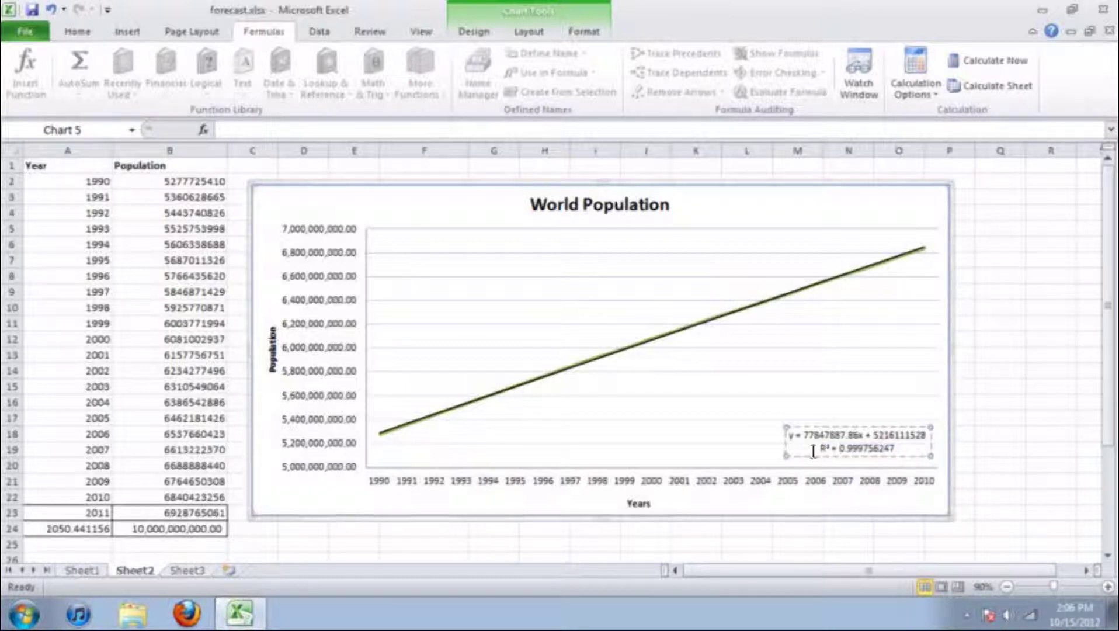
left_click_drag(839, 449, 904, 449)
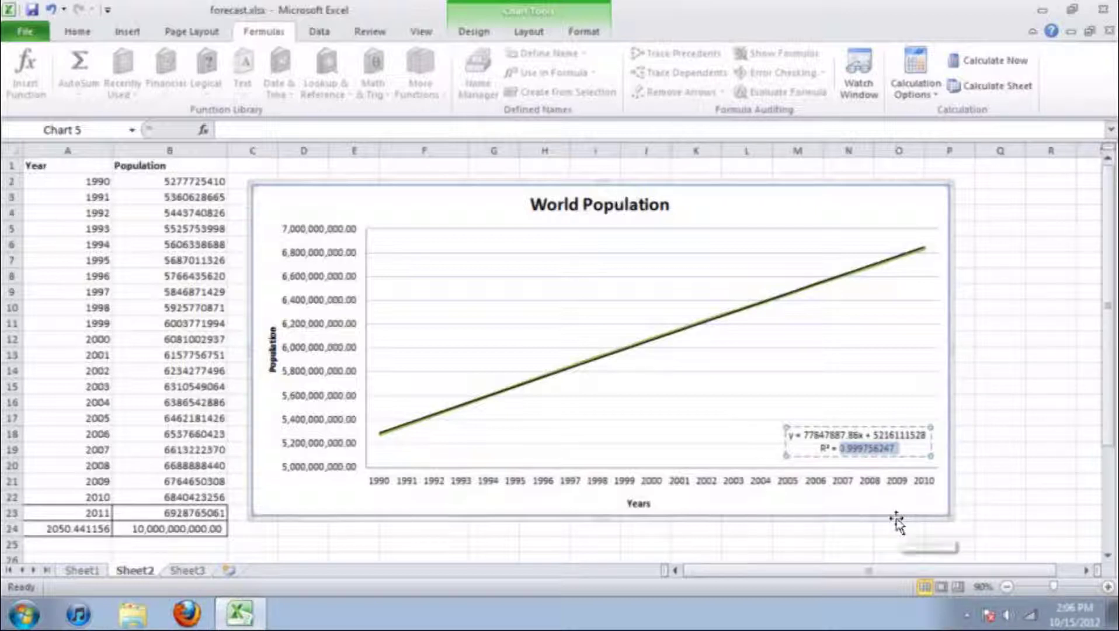
left_click(87, 530)
left_click(133, 528)
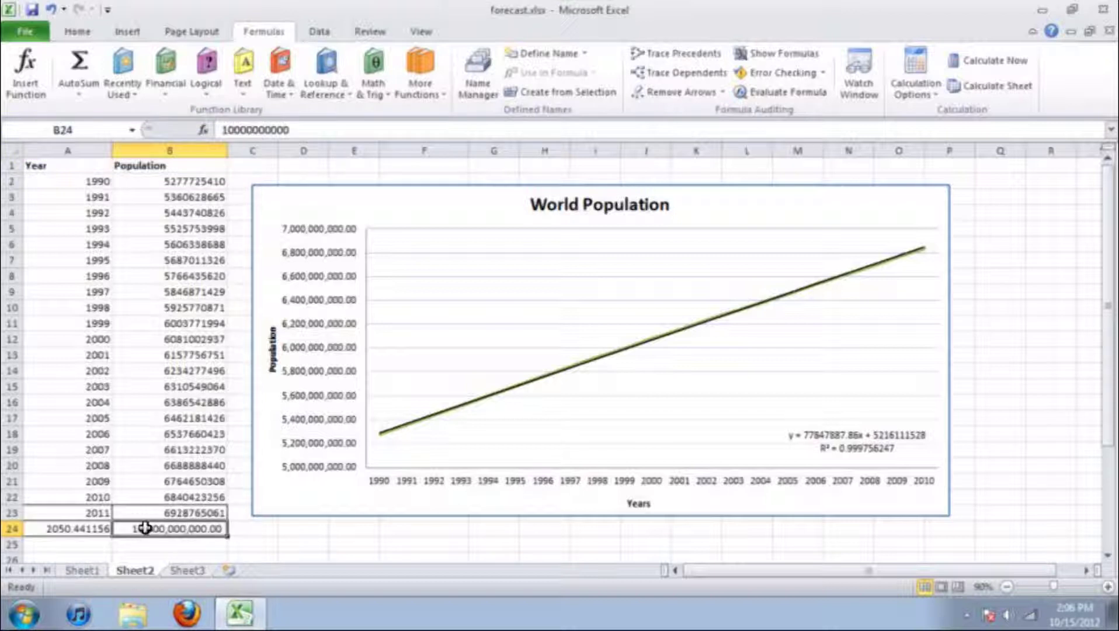